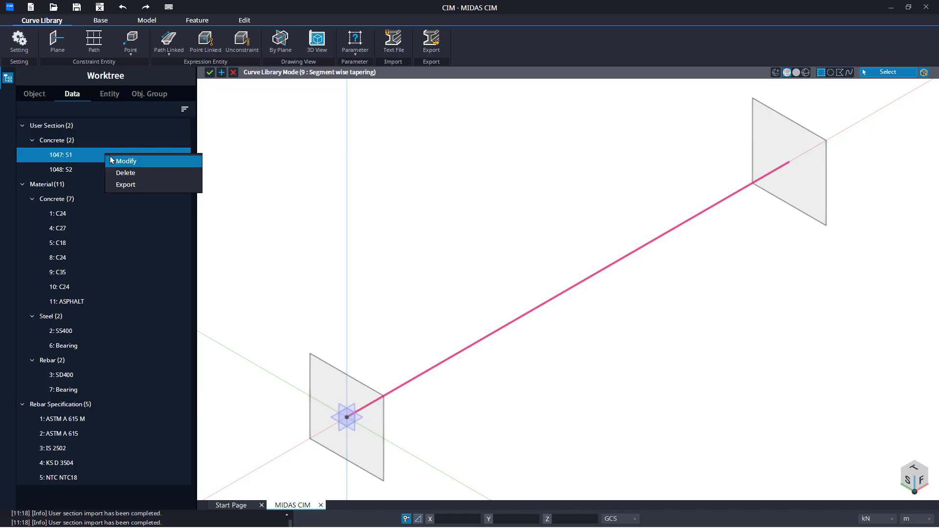
Step: Open the 1047: S1 and 1048: S2 user sections in turn to examine their cross-section shapes
left_click(118, 169)
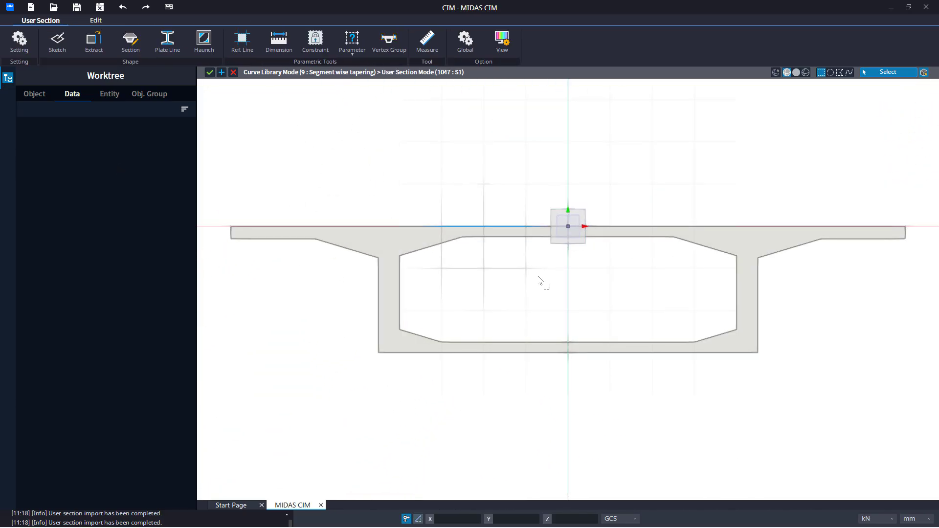
left_click(210, 72)
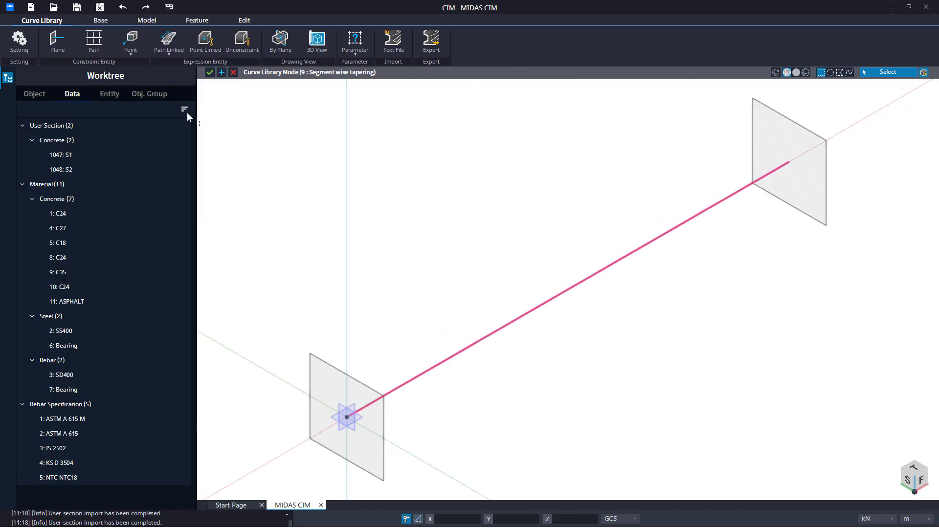
right_click(124, 171)
left_click(134, 179)
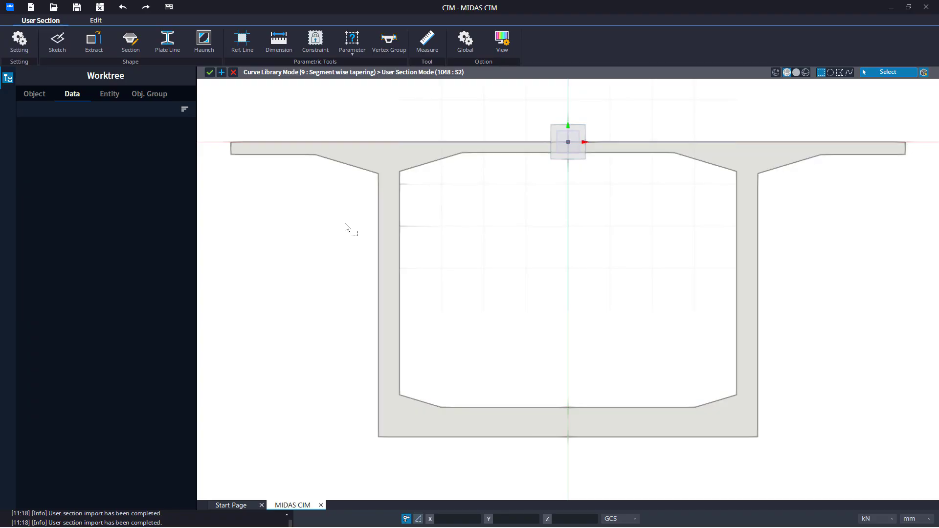
left_click(209, 74)
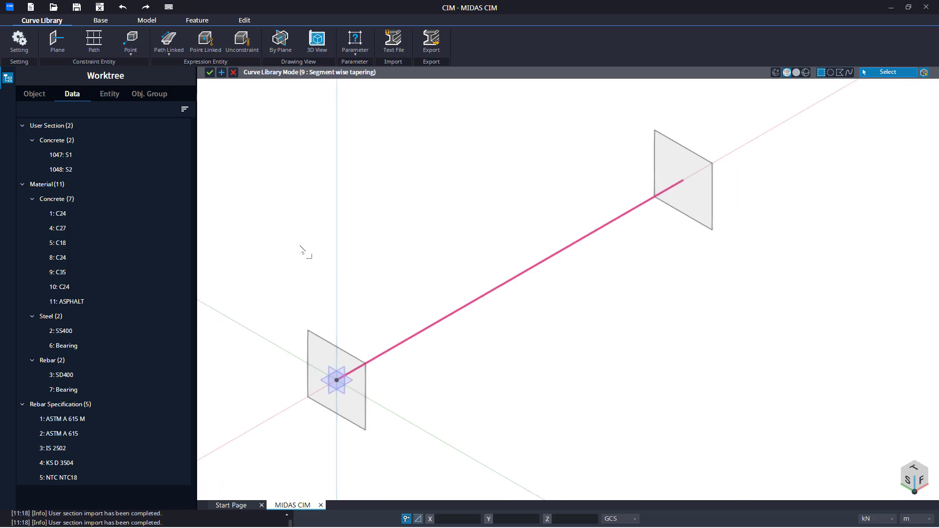
Step: Review the curve library settings without changing them
middle_click_drag(301, 249, 330, 249)
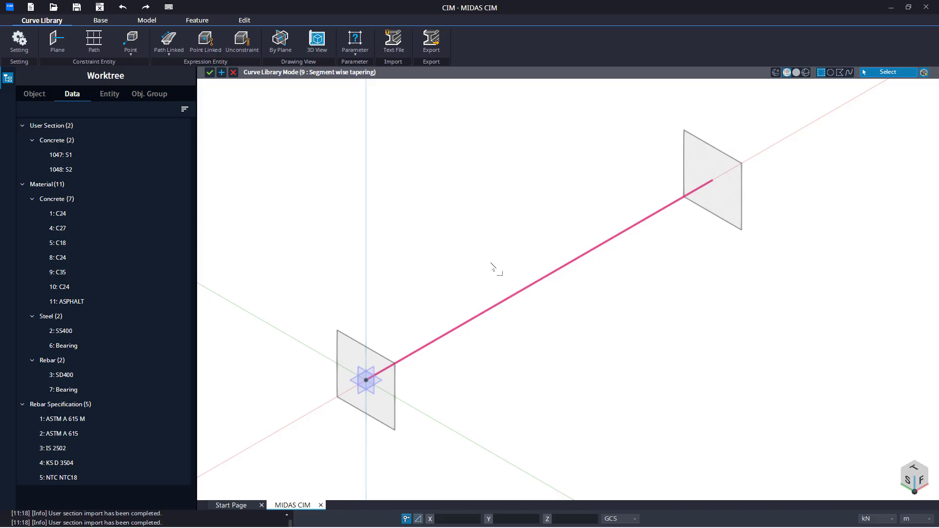
left_click(19, 42)
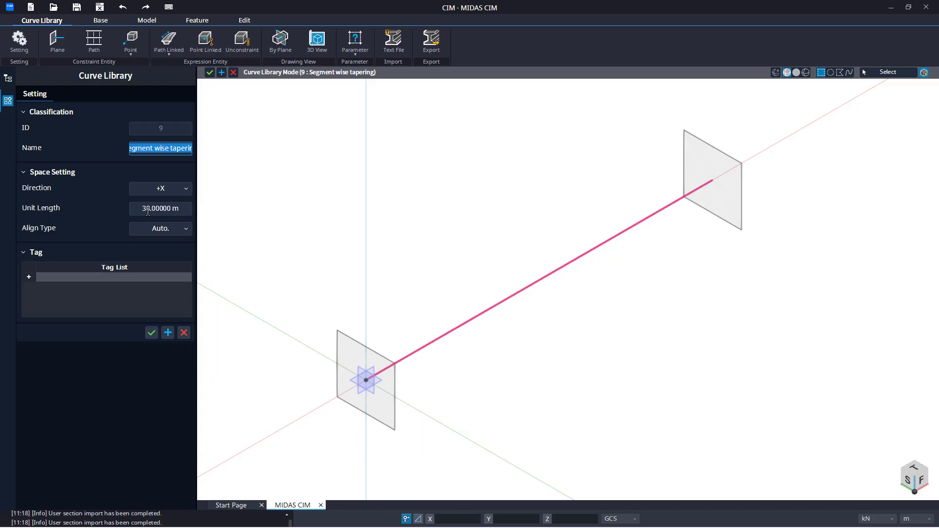
left_click(184, 333)
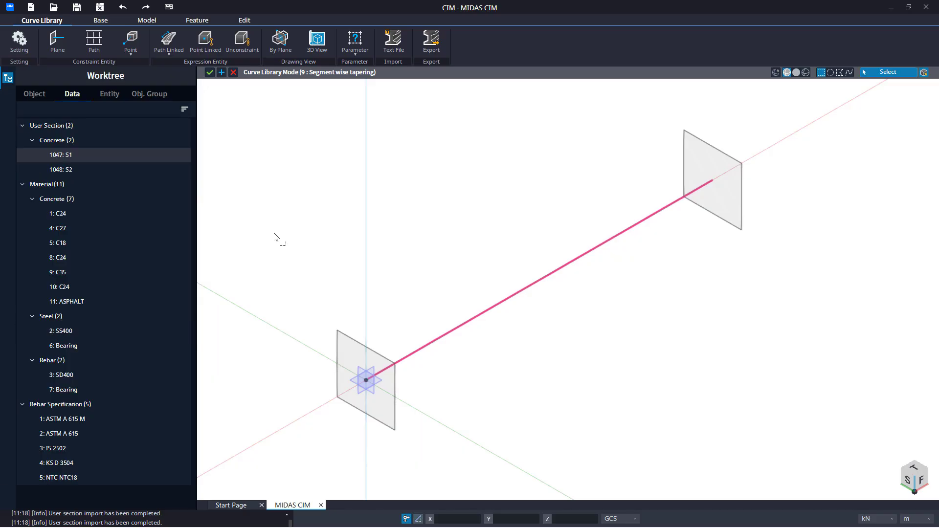
Step: Create constraint planes by offset from the start plane with an offset distance of 9@3
left_click(58, 49)
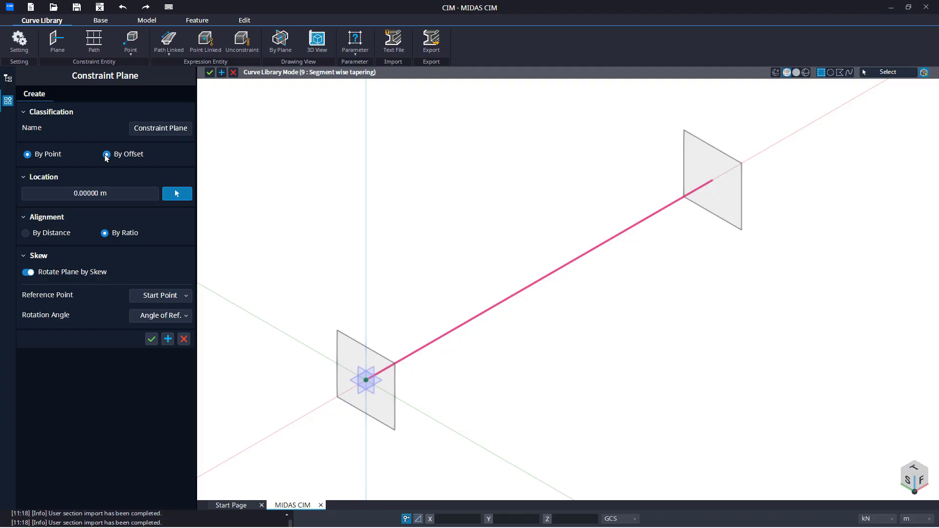
left_click(106, 155)
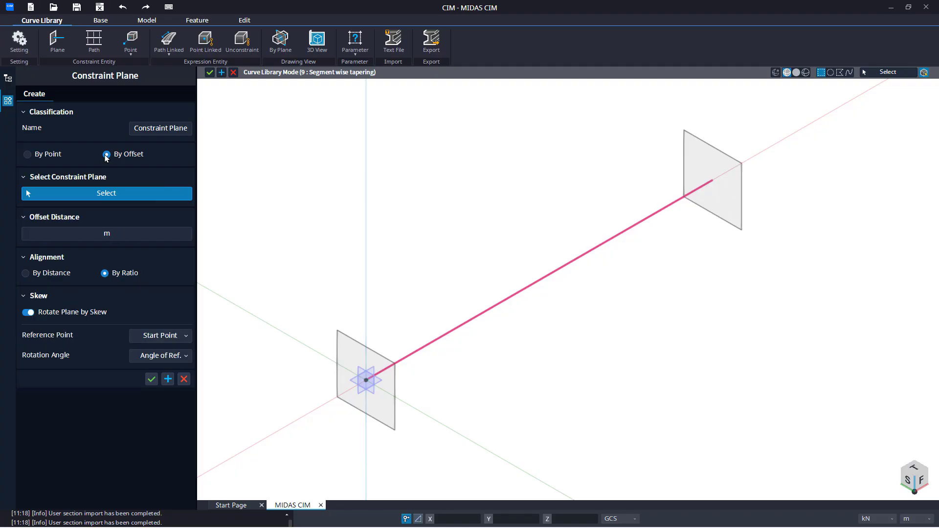
left_click(363, 354)
left_click(71, 238)
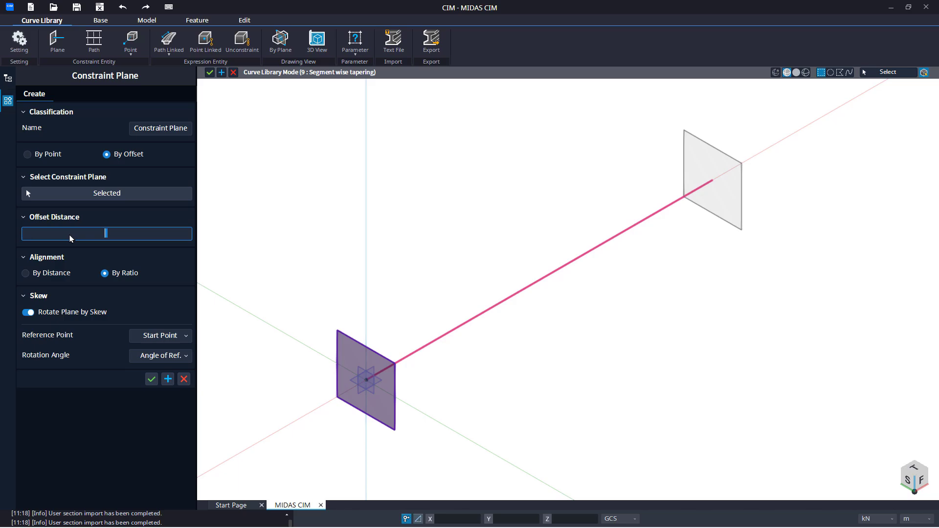
type("@")
key("BackSpace")
type("9@3.")
key("Return")
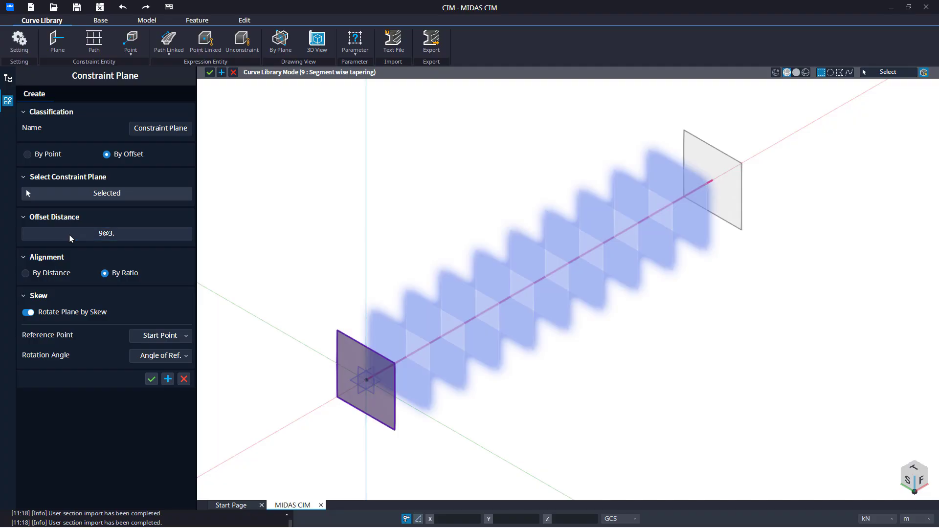
Step: Align the offset planes by distance with a user-defined reference point ratio of 0.5 and confirm
left_click(47, 277)
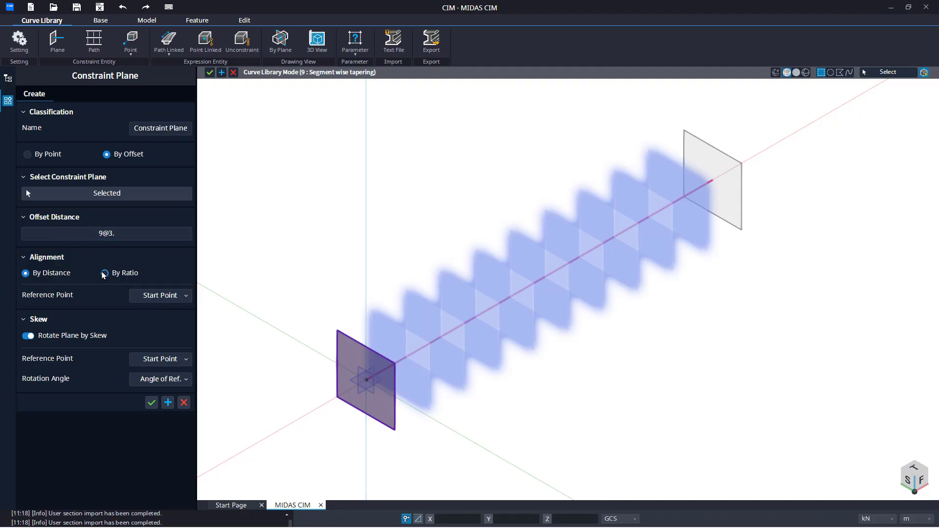
left_click(150, 296)
left_click(160, 329)
double_click(154, 315)
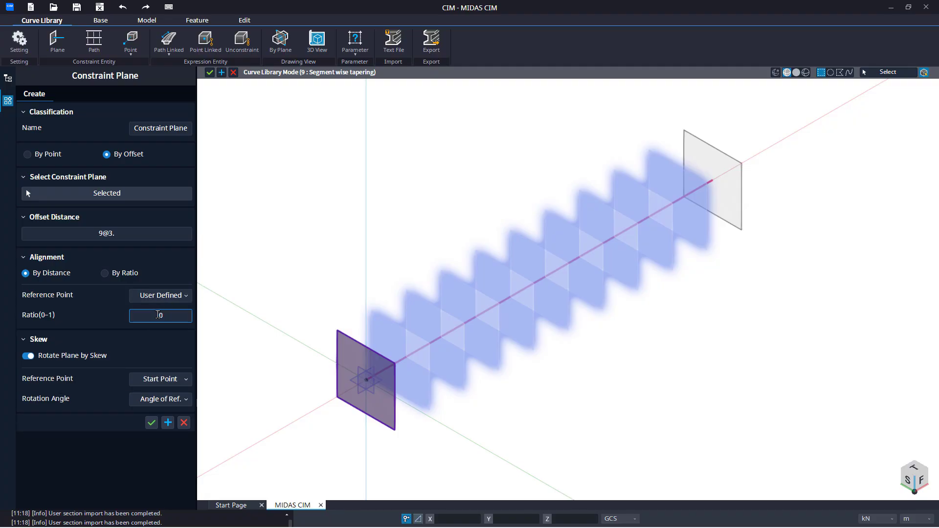
type("0.5")
key("Return")
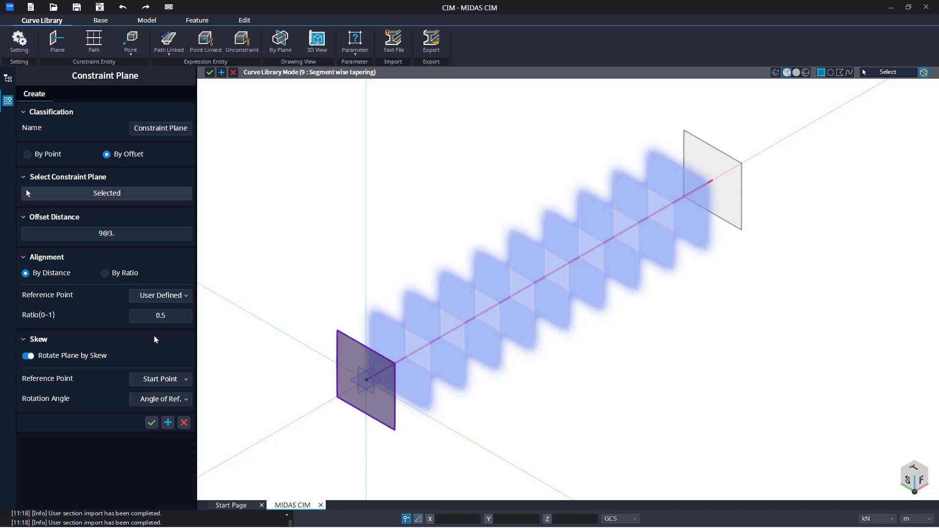
left_click(151, 424)
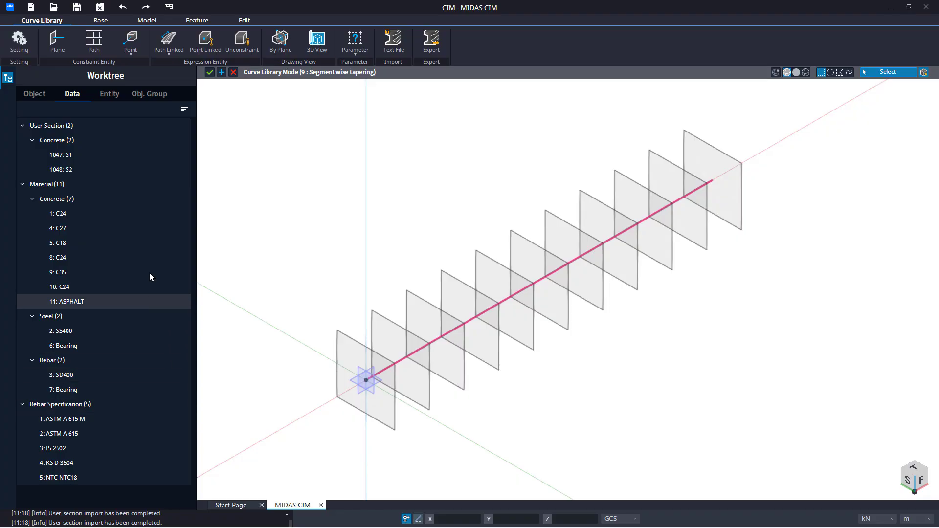
Step: Create a main constraint path through all eleven constraint planes
left_click(94, 50)
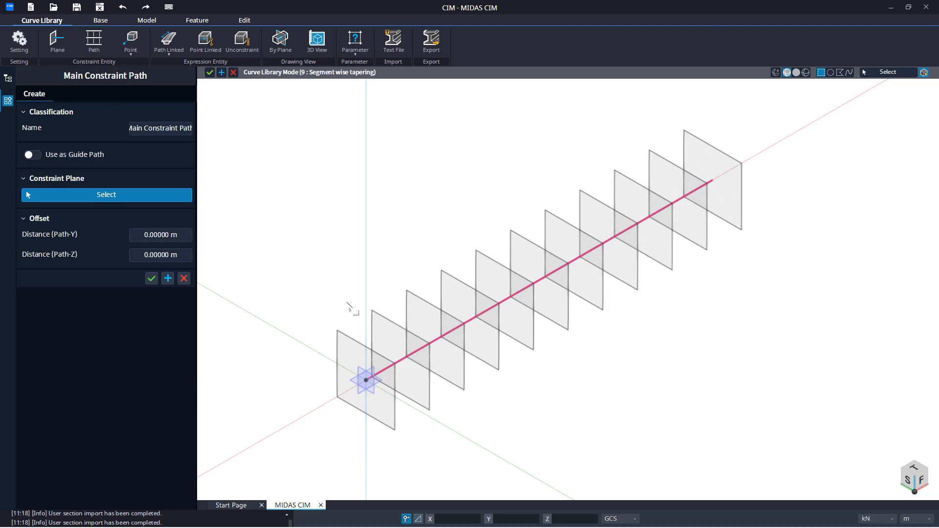
scroll(350, 308, "down", 2)
left_click_drag(751, 147, 300, 423)
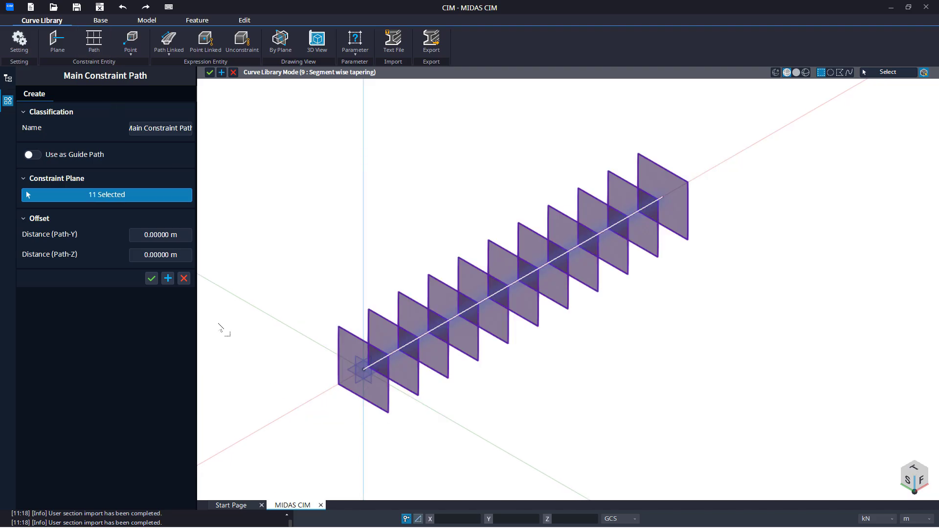
left_click(152, 279)
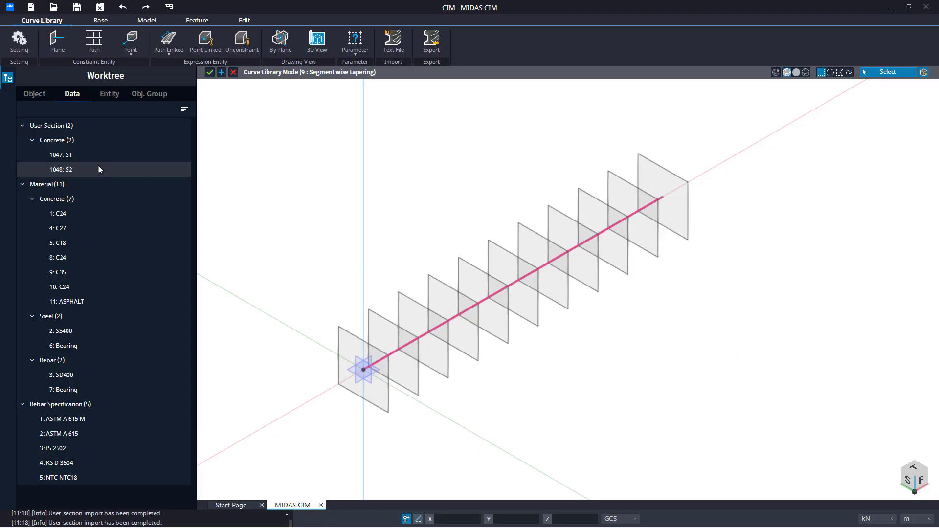
Step: Create a tapered plane-type path-linked entity, assigning 1047: S1 as start section and 1048: S2 as end section
left_click(165, 60)
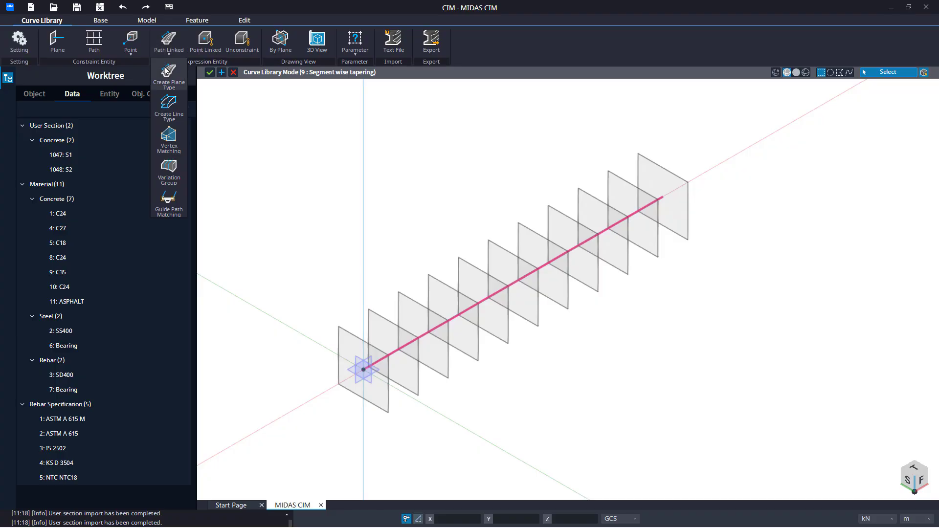
left_click(165, 83)
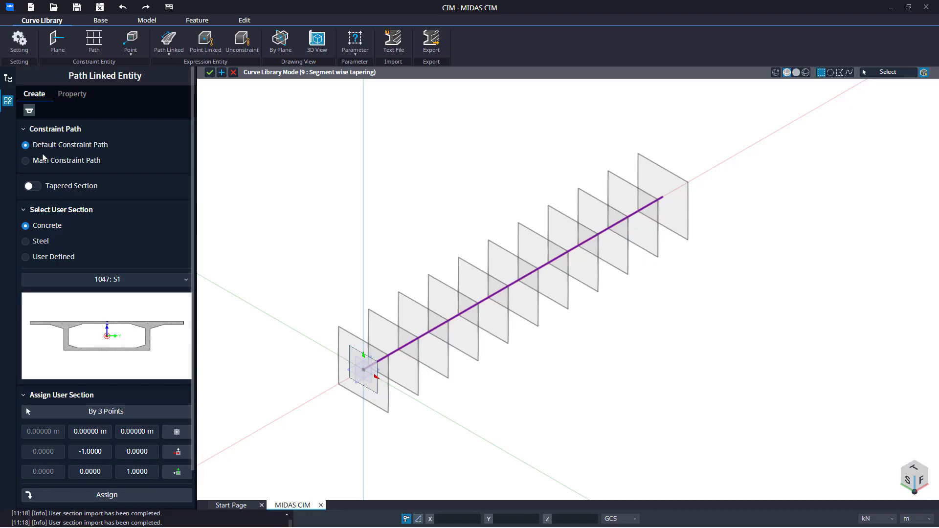
left_click(39, 187)
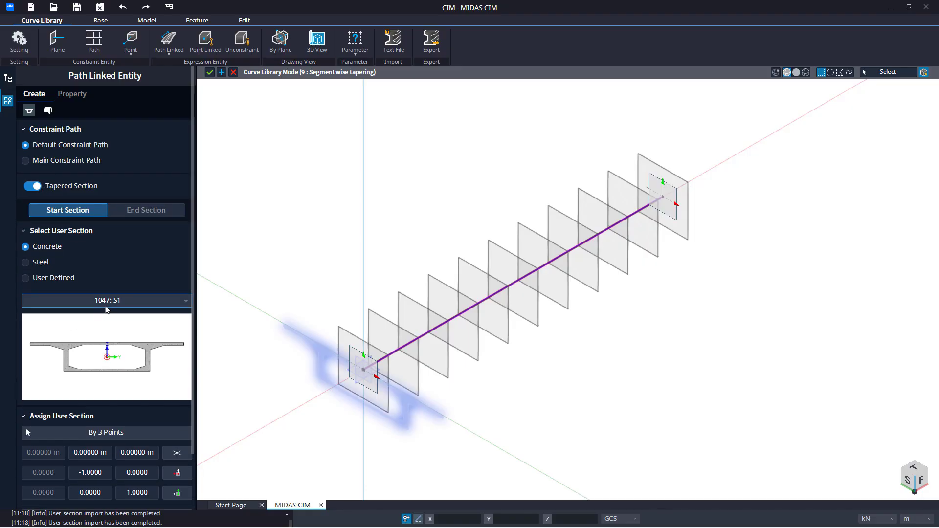
scroll(107, 309, "down", 2)
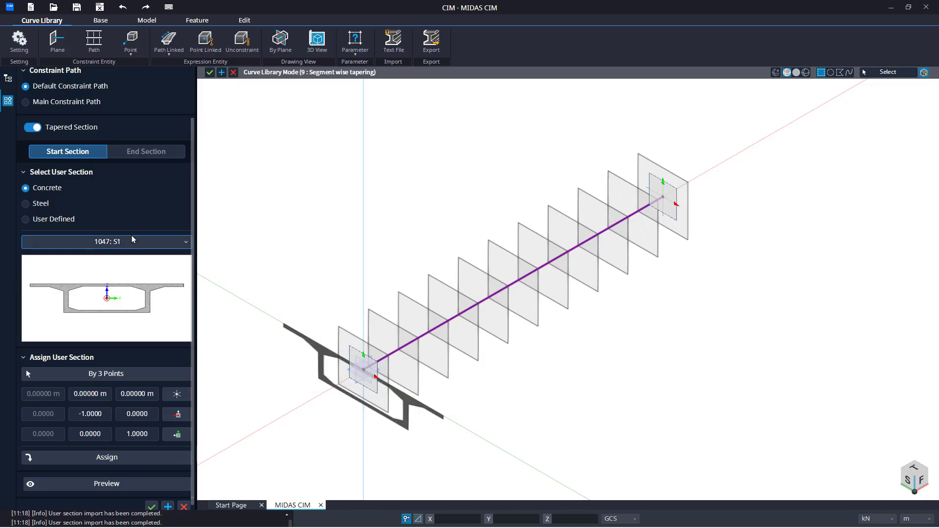
left_click(144, 151)
left_click(125, 247)
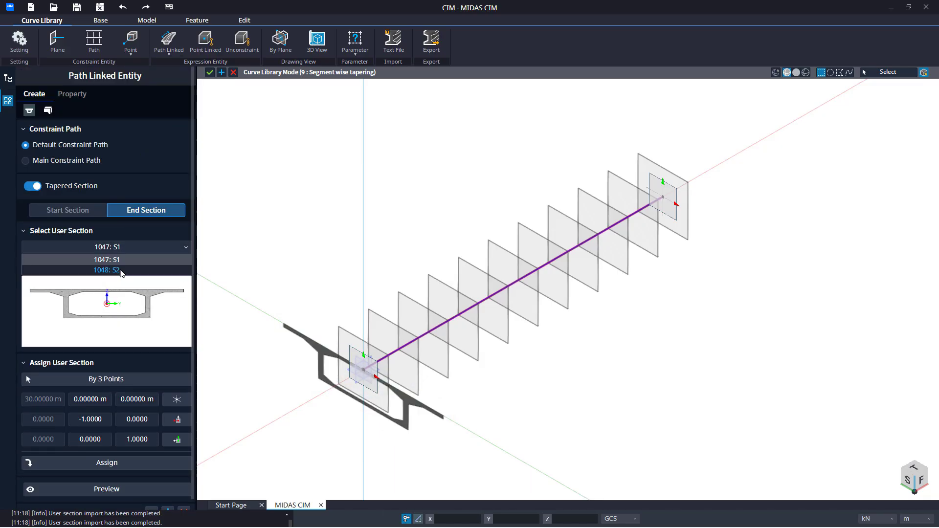
left_click(108, 271)
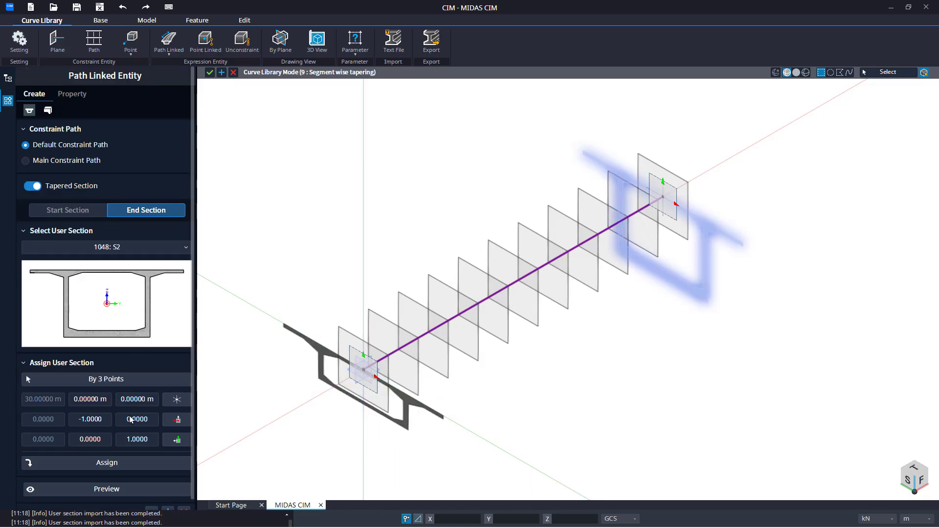
left_click(122, 467)
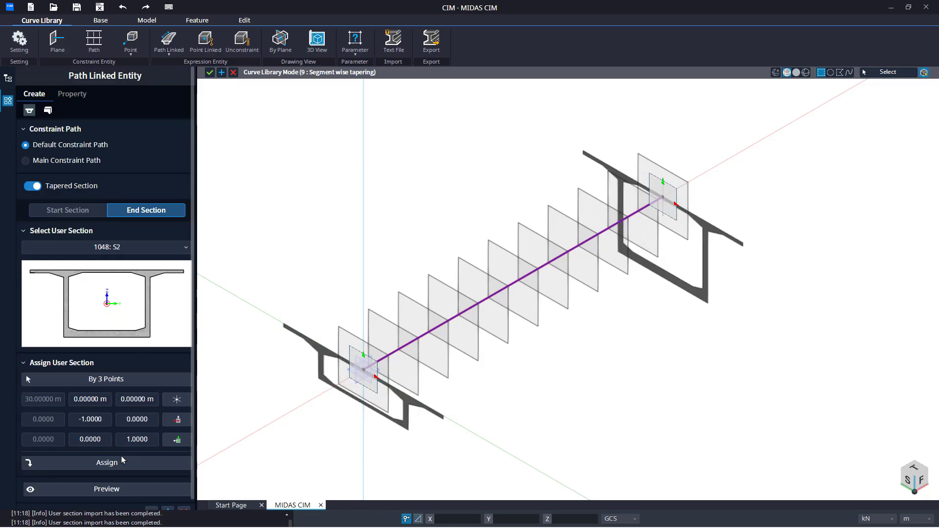
Step: Set the entity's Local-Z variation type to Cubic and finish creating it
left_click(48, 114)
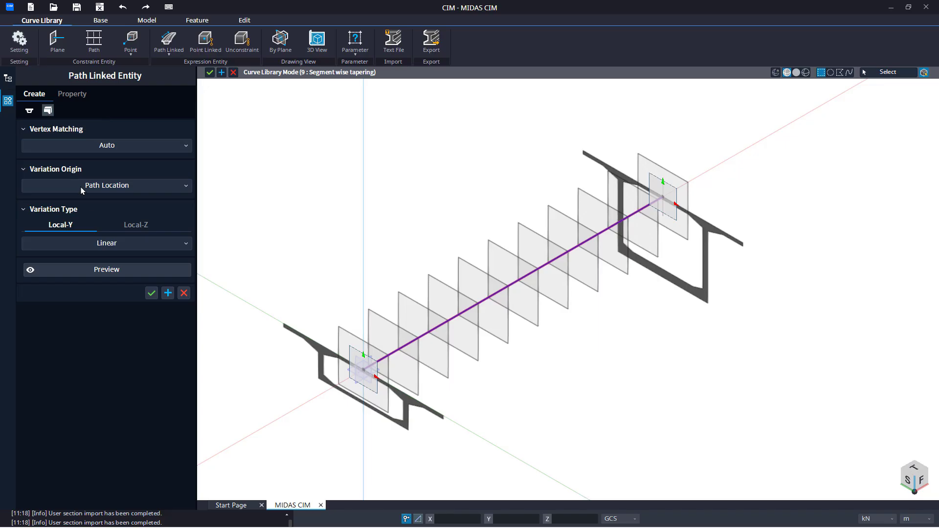
left_click(128, 226)
left_click(126, 244)
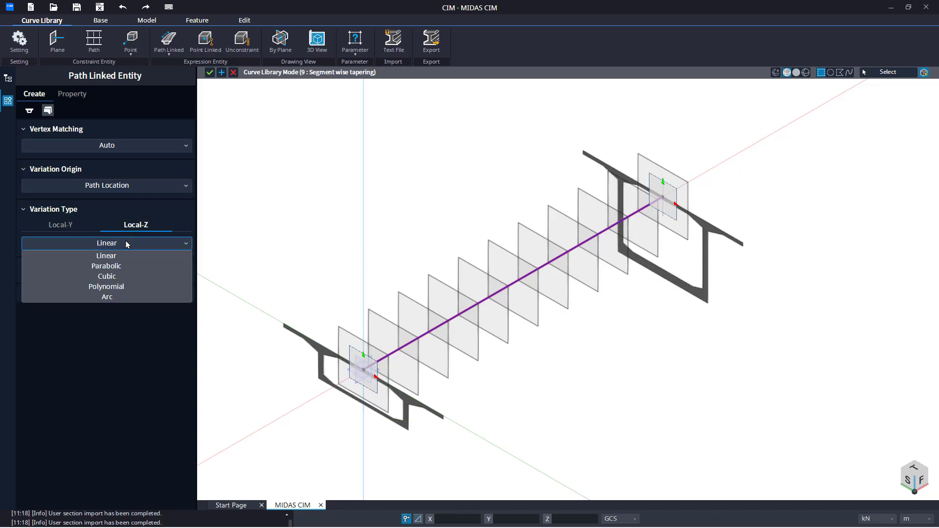
left_click(123, 280)
left_click(119, 295)
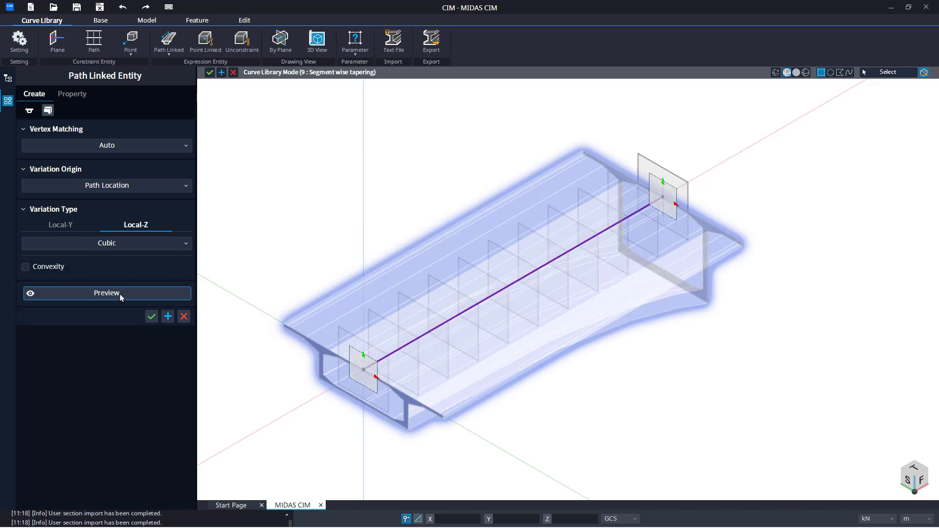
left_click(152, 318)
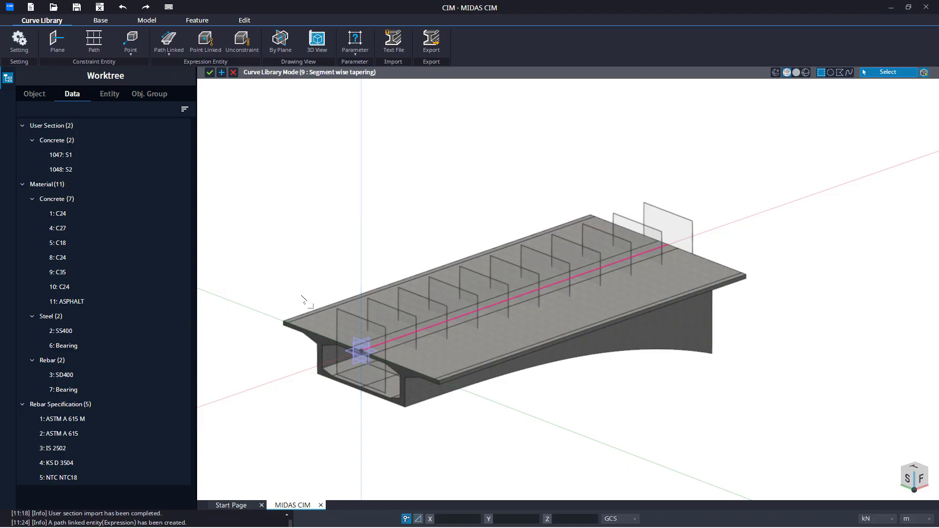
Step: Orbit and inspect the tapered box girder from different angles
mouse_move(302, 296)
middle_mouse_down()
mouse_move(247, 261)
mouse_move(288, 293)
middle_mouse_up()
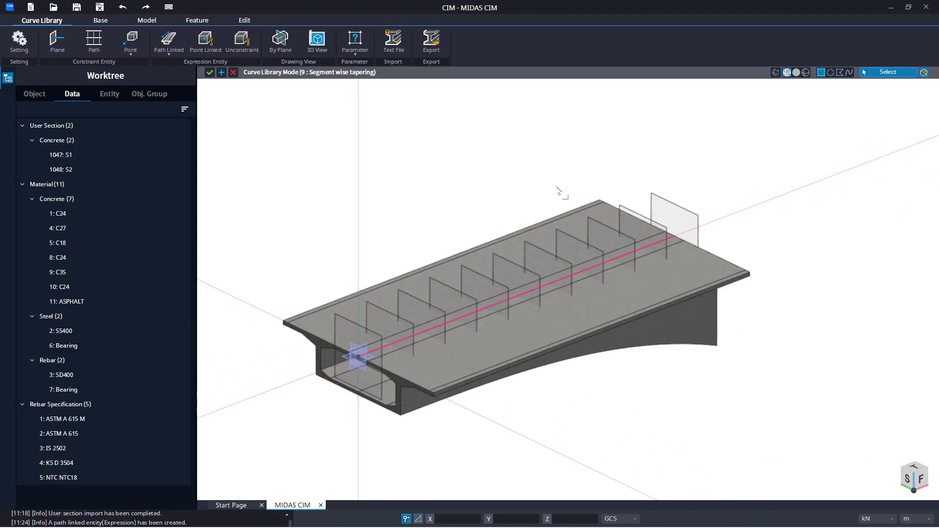
left_click(598, 199)
middle_click_drag(598, 200, 613, 180)
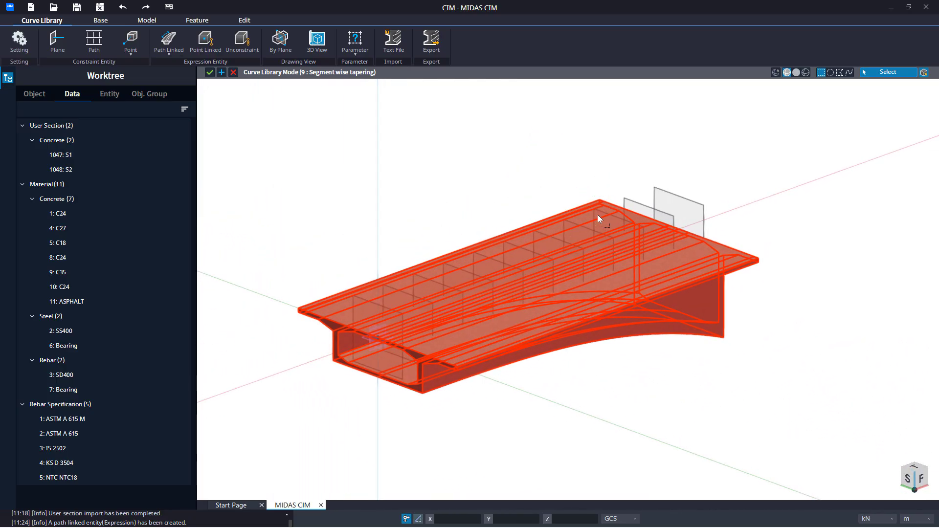
middle_click_drag(412, 207, 410, 267)
scroll(399, 226, "down", 2)
middle_click(410, 266)
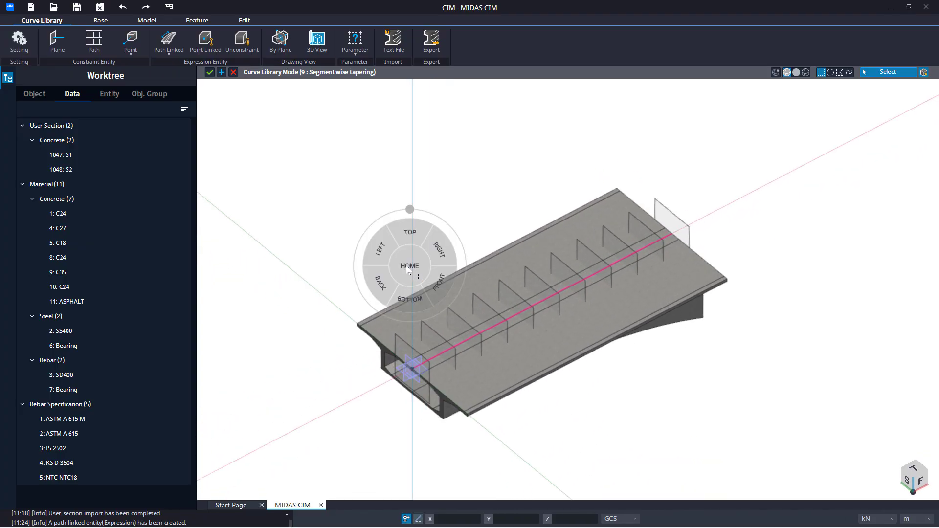
left_click(410, 267)
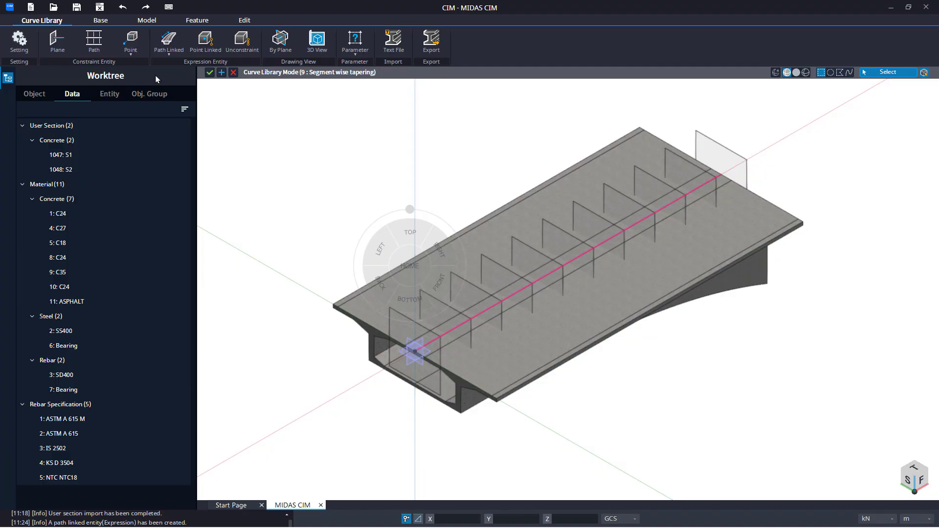
Step: Start extracting a new user section and name it S1-1
left_click(107, 22)
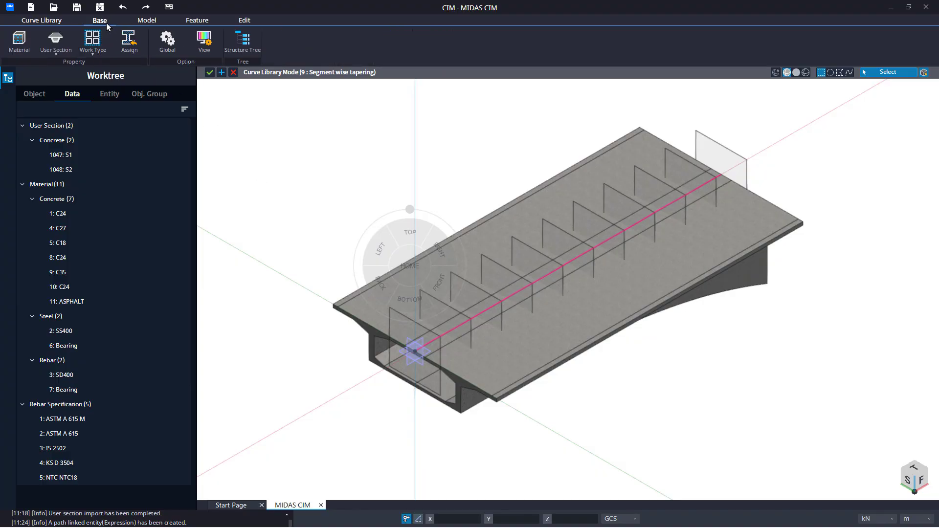
left_click(62, 55)
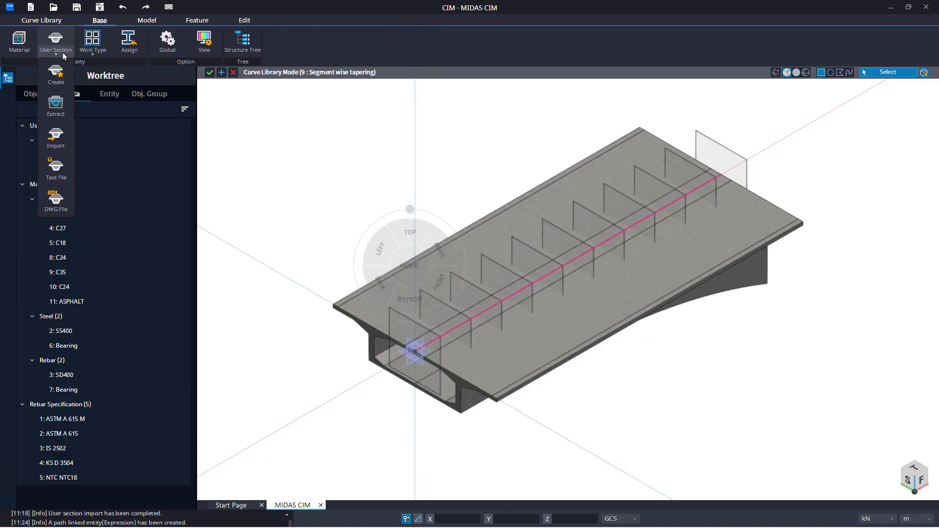
left_click(54, 117)
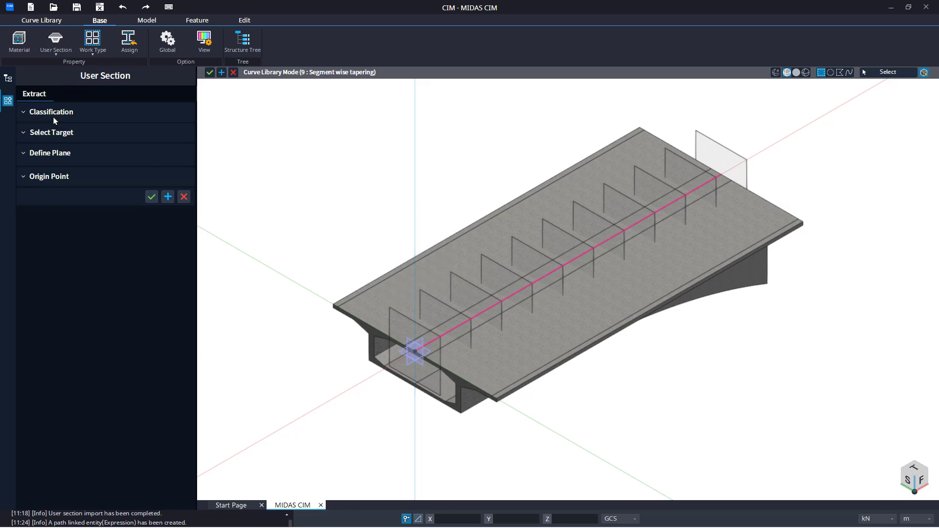
left_click(142, 148)
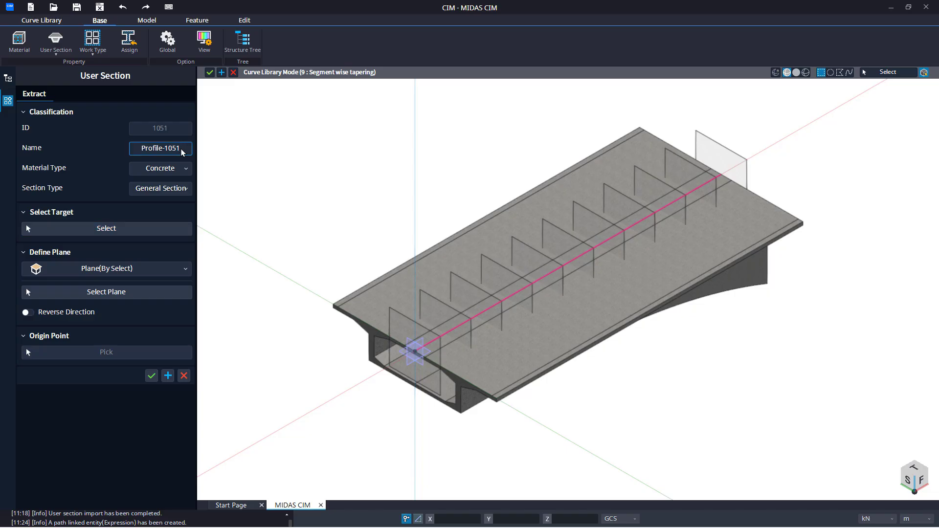
type("S1-1")
Step: Define the extraction plane by 3 Points at (3, 0, 0), (3, -10, 0) and (3, -10, 2) m
left_click(116, 270)
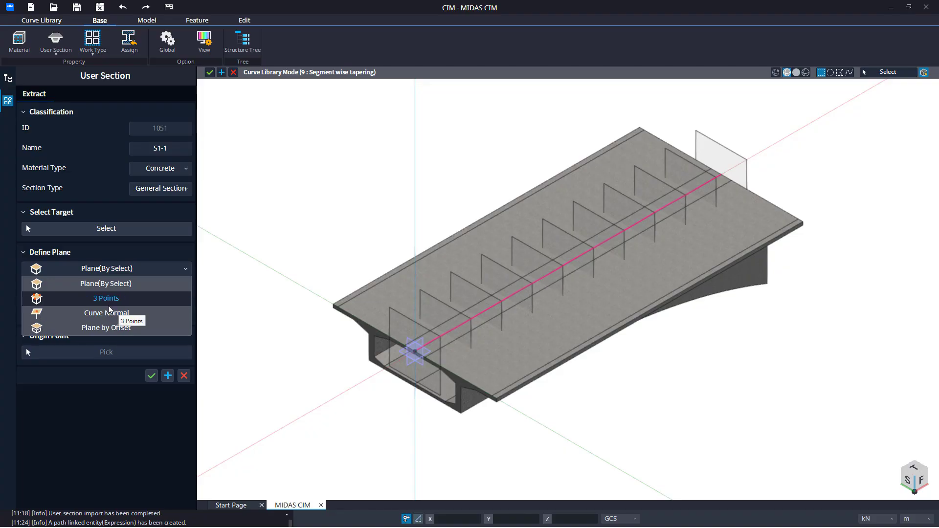
left_click(108, 307)
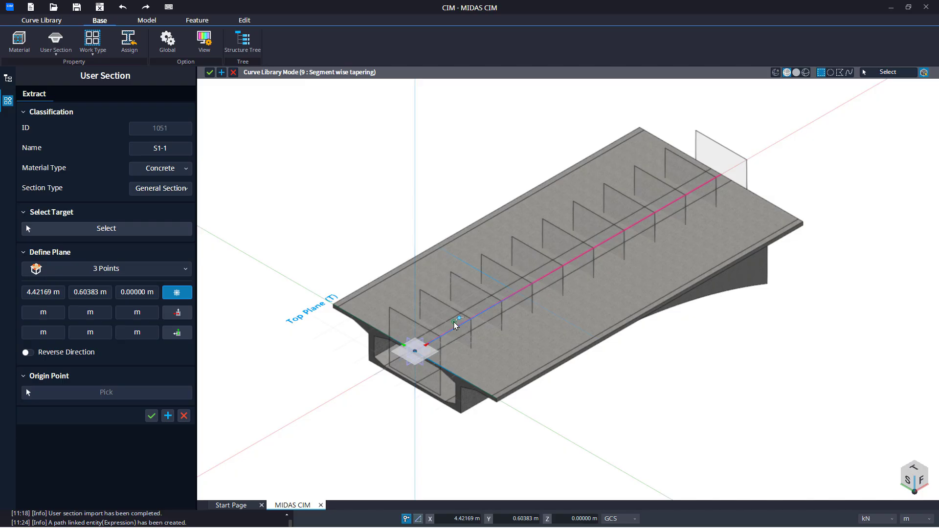
middle_click_drag(455, 325, 469, 314)
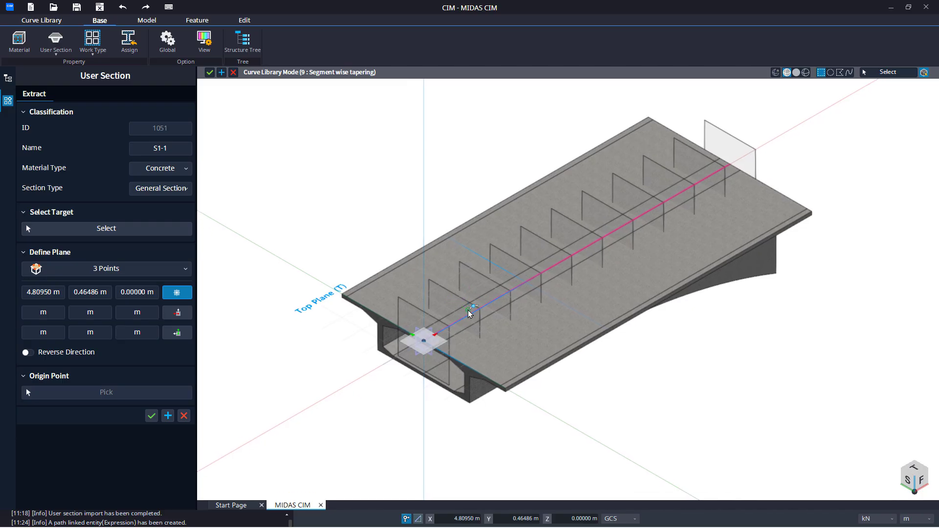
key("s")
scroll(469, 314, "up", 5)
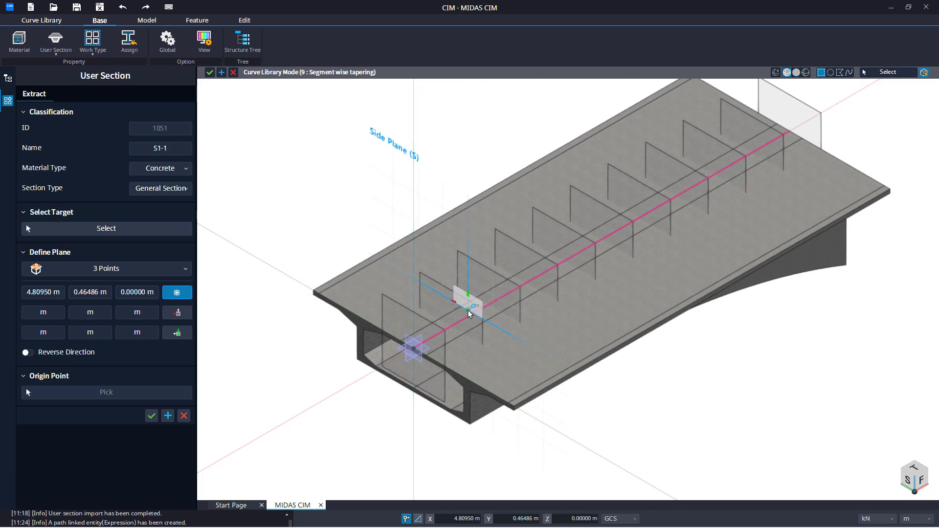
scroll(406, 272, "up", 2)
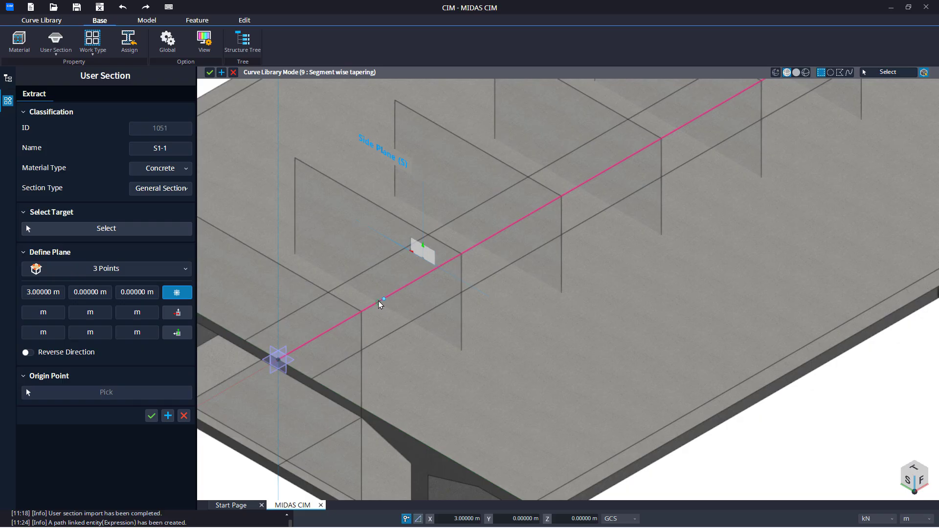
left_click(379, 301)
scroll(470, 363, "up", 3)
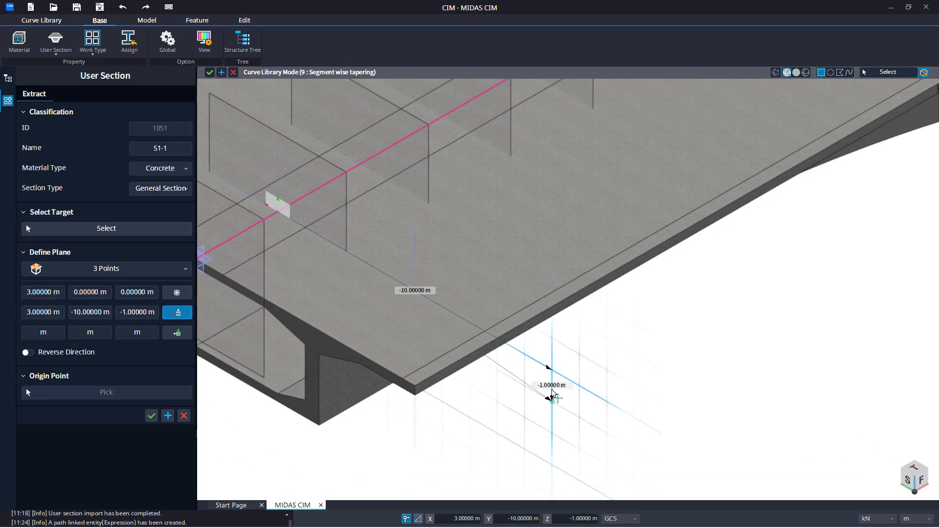
left_click(552, 370)
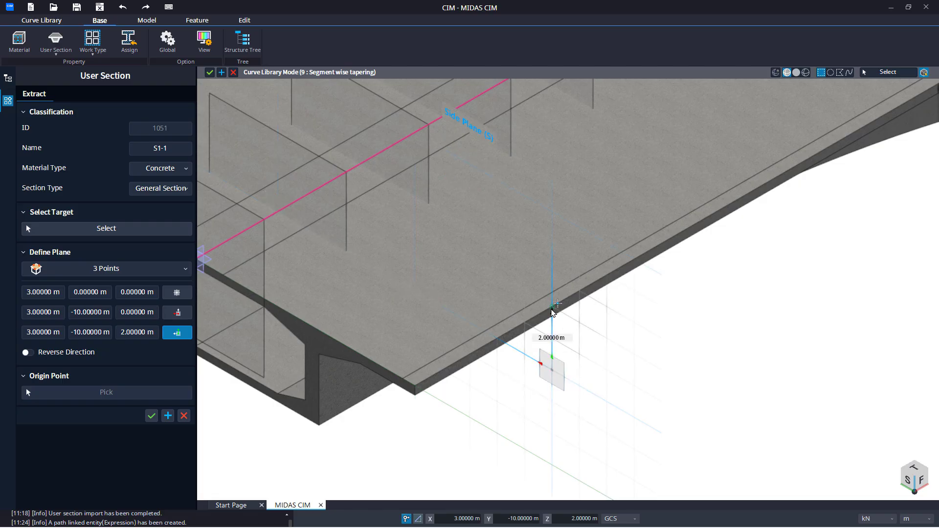
scroll(620, 311, "up", 2)
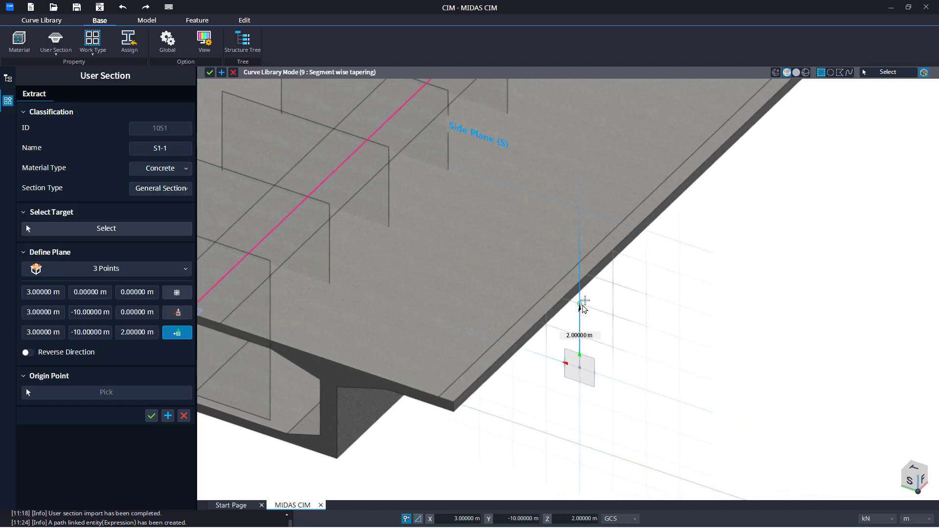
left_click(582, 305)
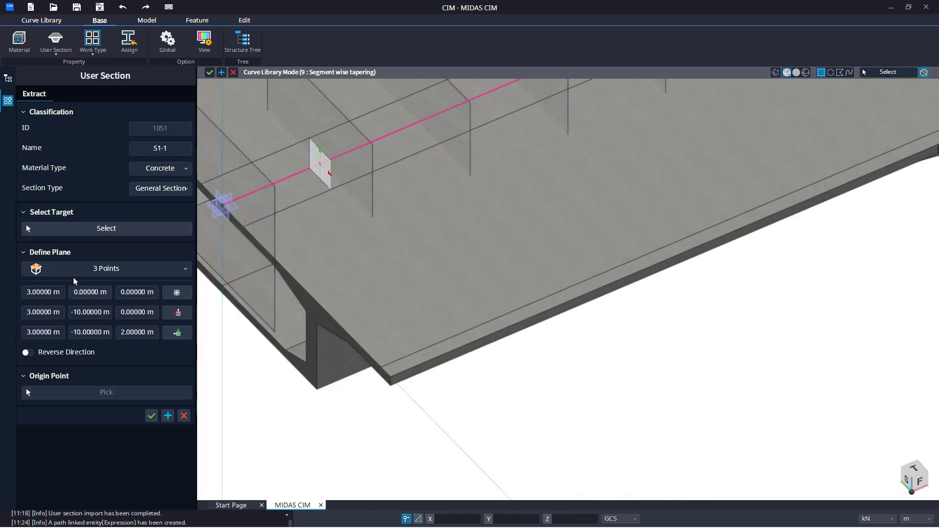
Step: Select the tapered girder solid as the extraction target and reverse the plane direction
left_click(106, 228)
left_click(379, 301)
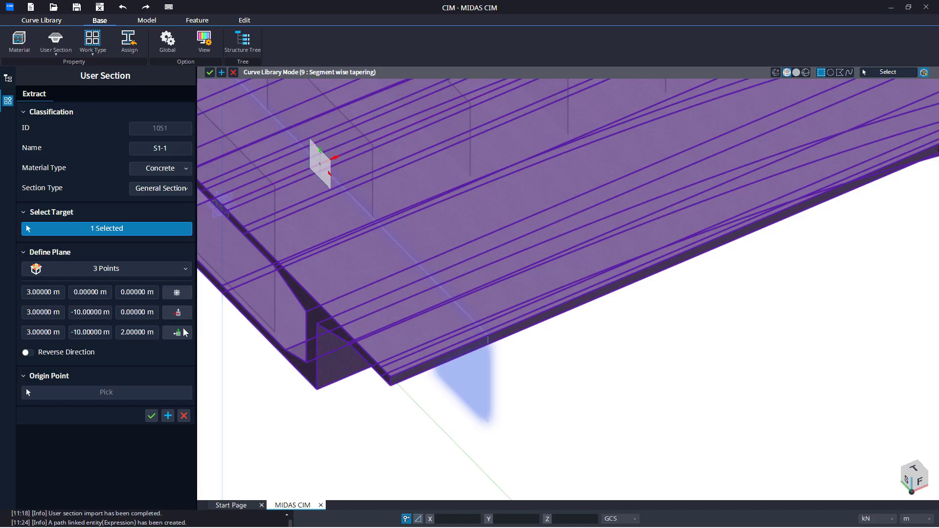
left_click(27, 353)
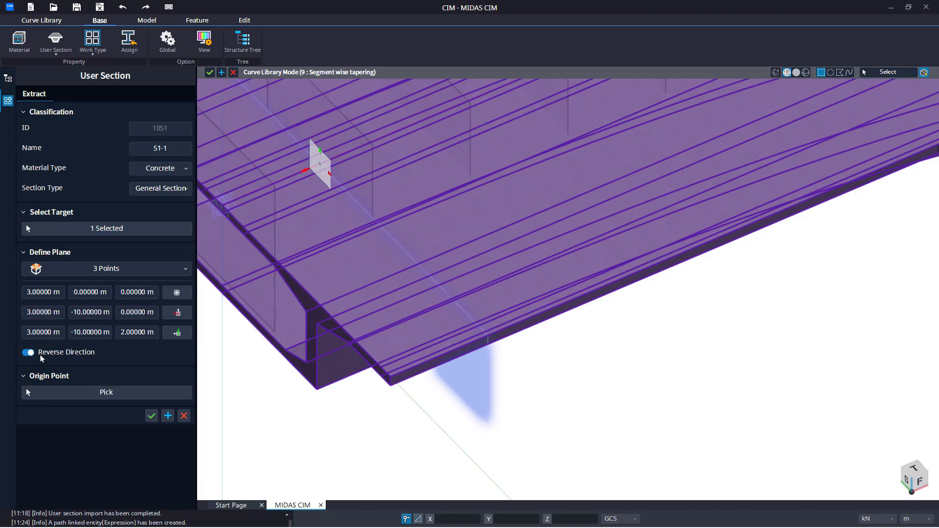
Step: Pick the origin point on the path at the section plane and create the S1-1 section, keeping the command open
left_click(106, 393)
middle_click_drag(281, 295, 369, 392)
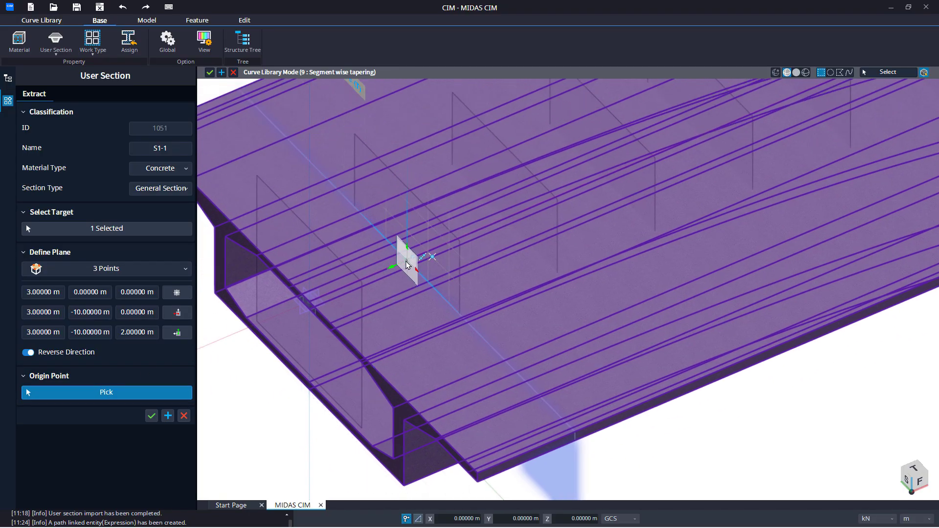
middle_click_drag(406, 262, 455, 229)
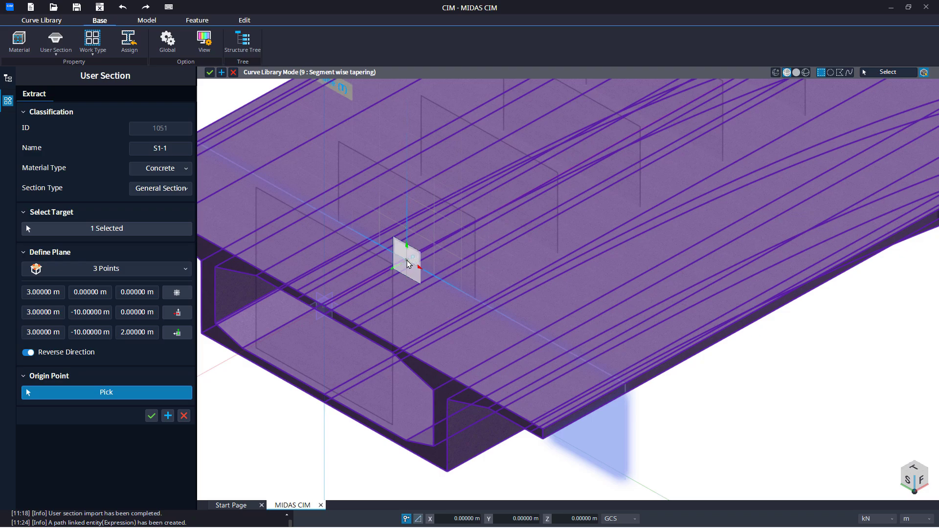
left_click(409, 264)
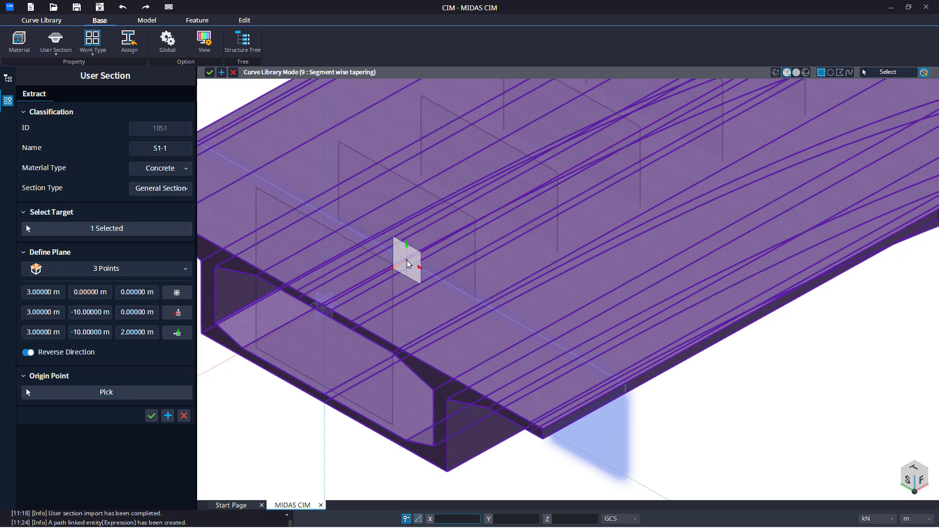
left_click(168, 416)
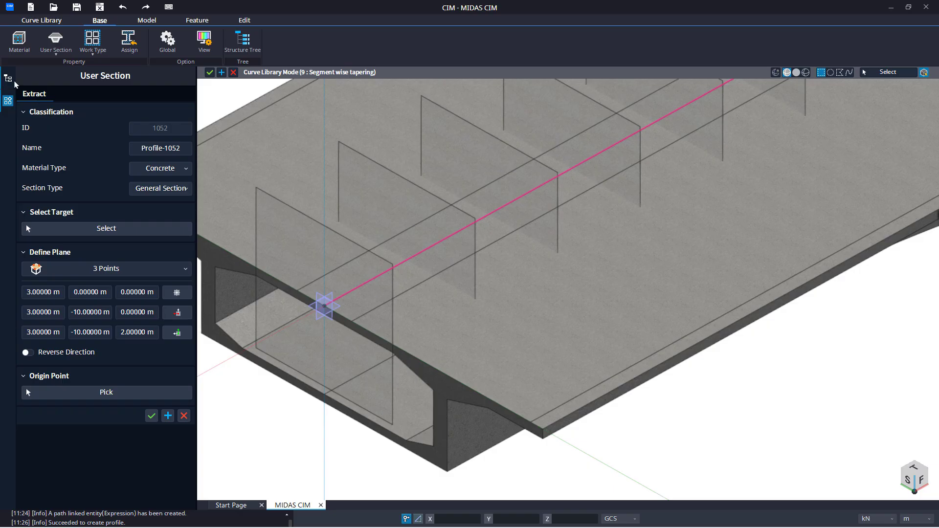
Step: Check the user section list in the worktree, then return to the extraction panel
left_click(9, 79)
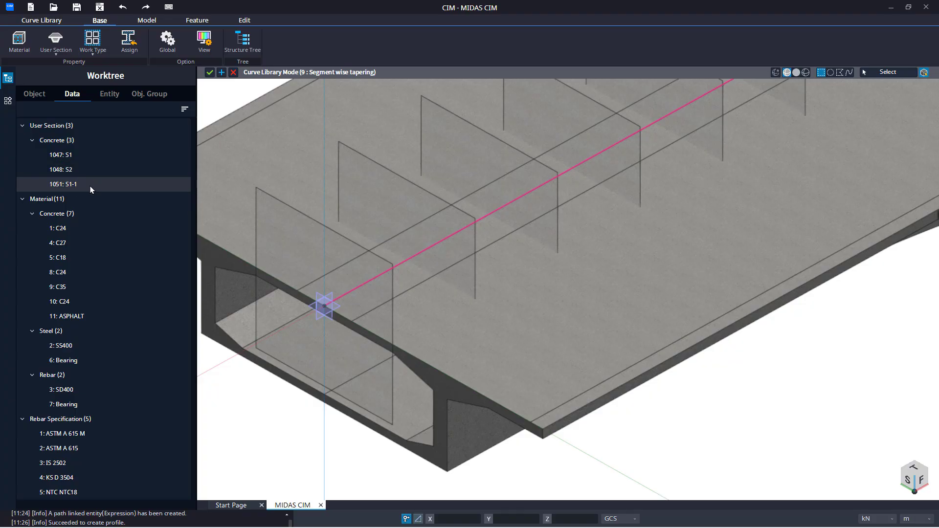
left_click(8, 100)
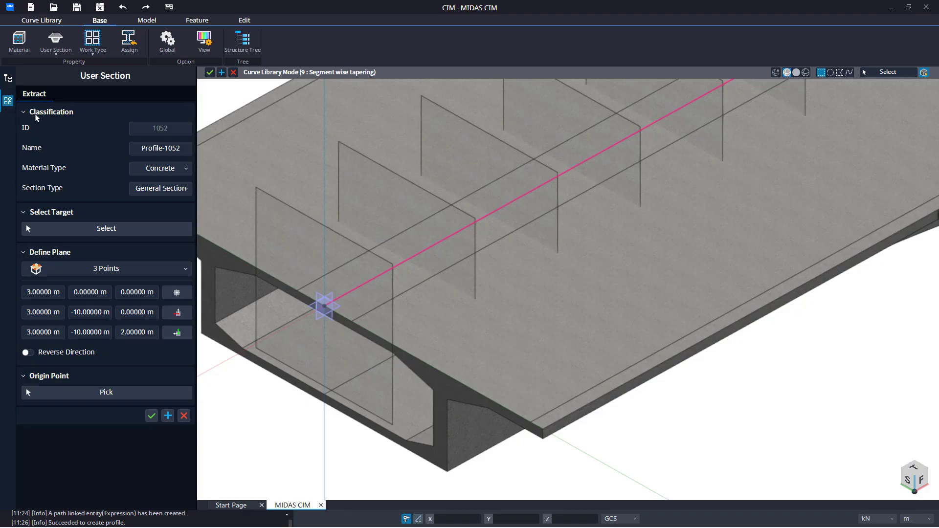
scroll(405, 253, "down", 3)
scroll(378, 306, "up", 2)
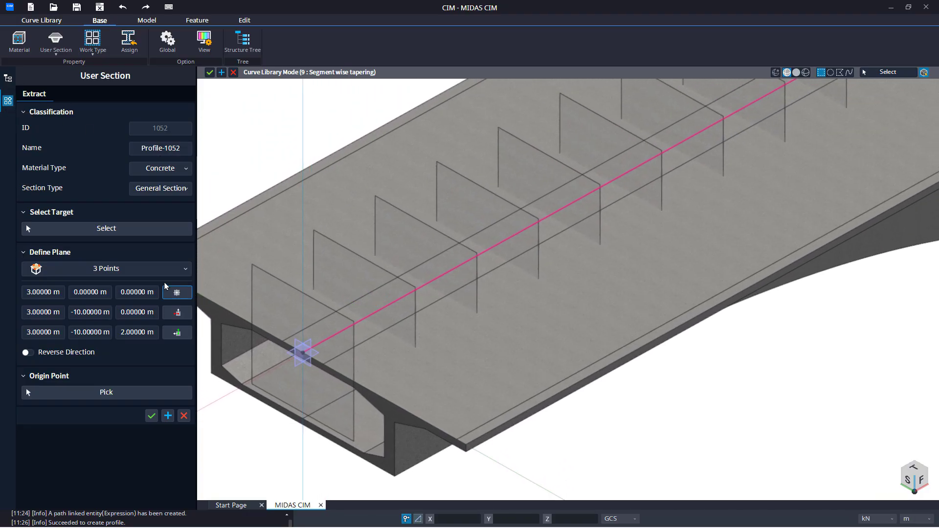
Step: Define the next extraction plane by 3 Points at (6, 0, 0), (6, -10, 0) and (6, -10, 2) m
left_click(162, 268)
left_click(126, 300)
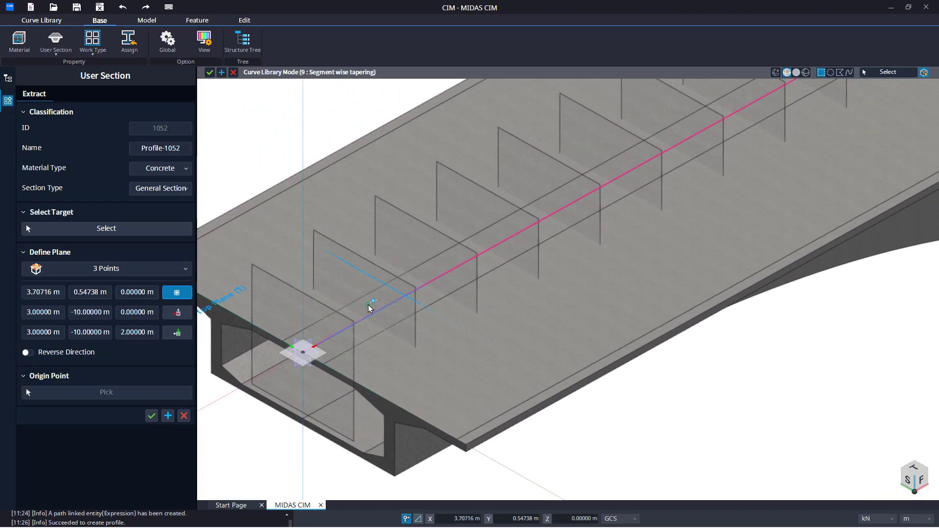
scroll(431, 287, "up", 2)
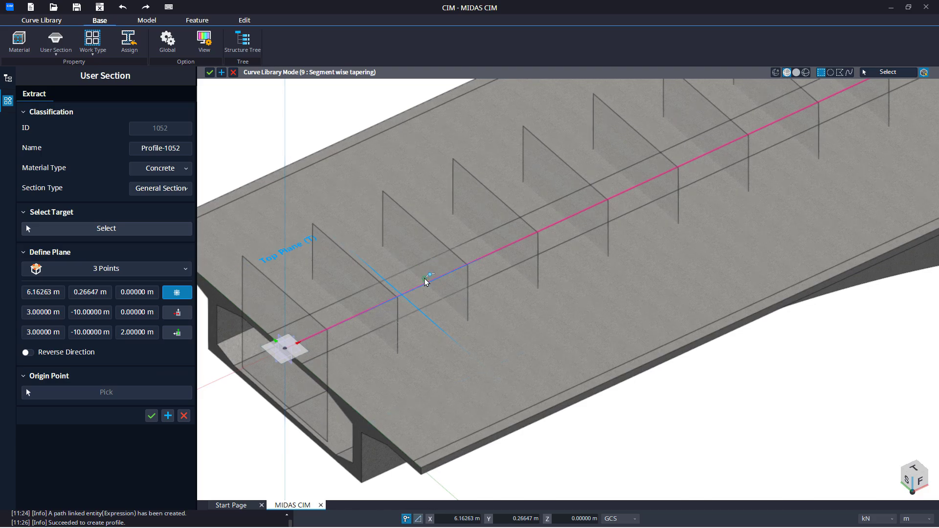
scroll(425, 283, "up", 1)
scroll(426, 286, "up", 1)
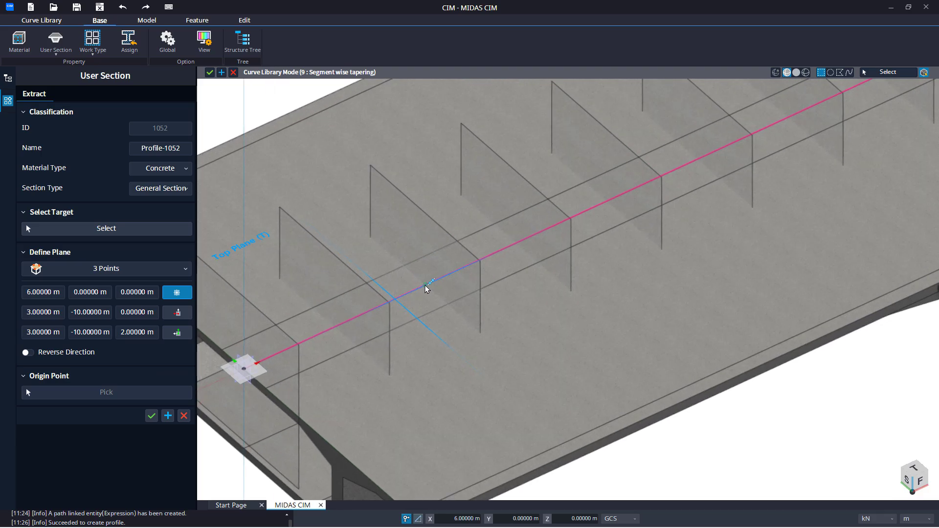
left_click(428, 286)
scroll(496, 338, "down", 1)
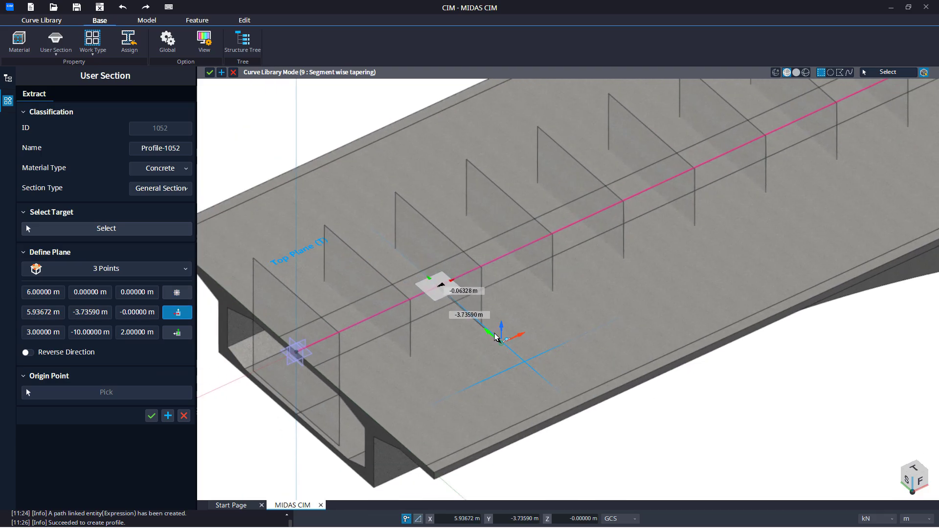
middle_click_drag(494, 333, 390, 191)
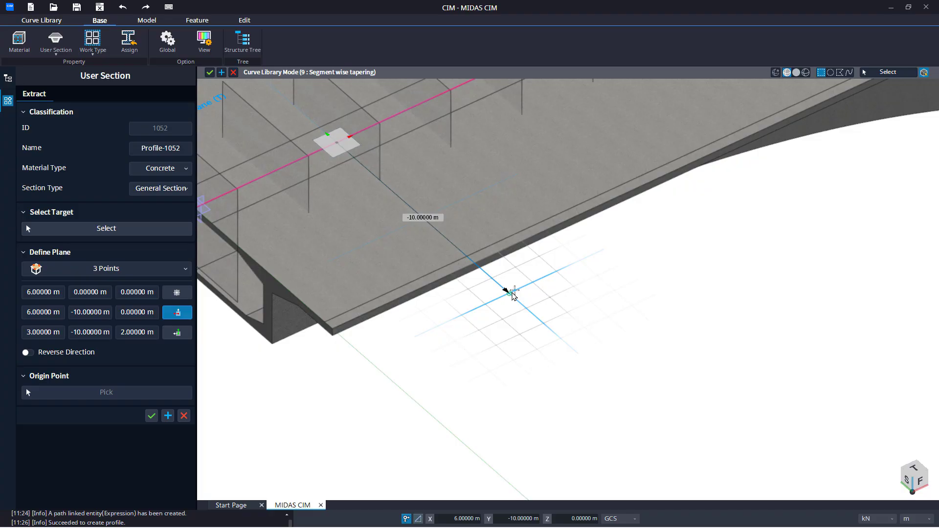
left_click(512, 293)
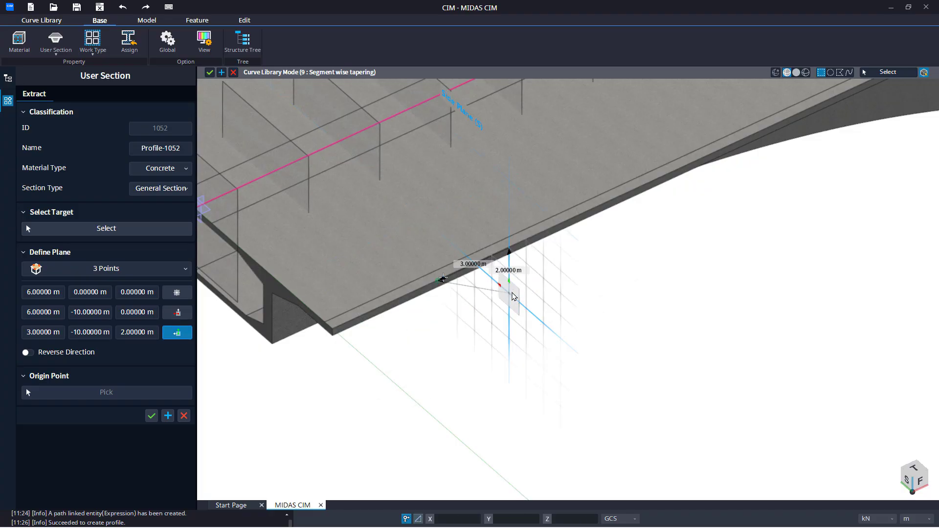
middle_click_drag(548, 295, 649, 297)
left_click(571, 203)
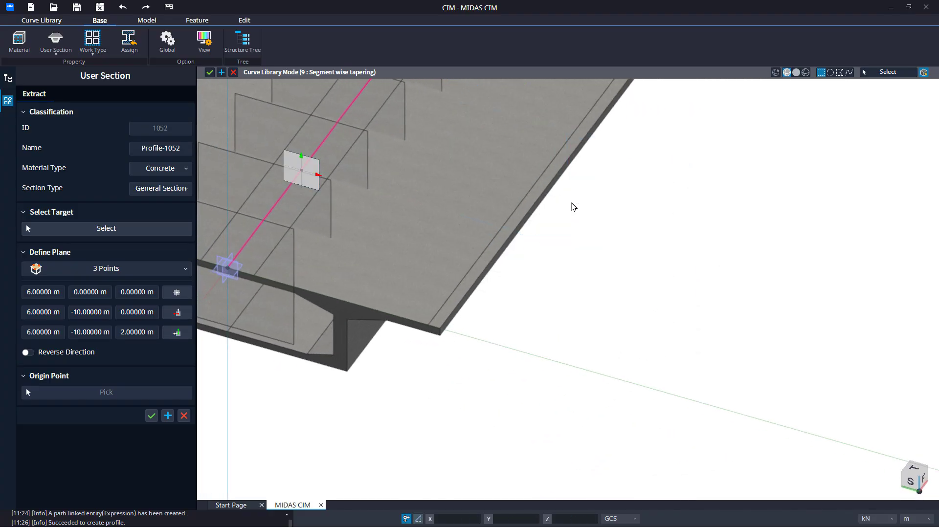
Step: Select the girder solid as target, reverse the direction, and pick the origin point on the path
middle_click_drag(574, 207, 451, 231)
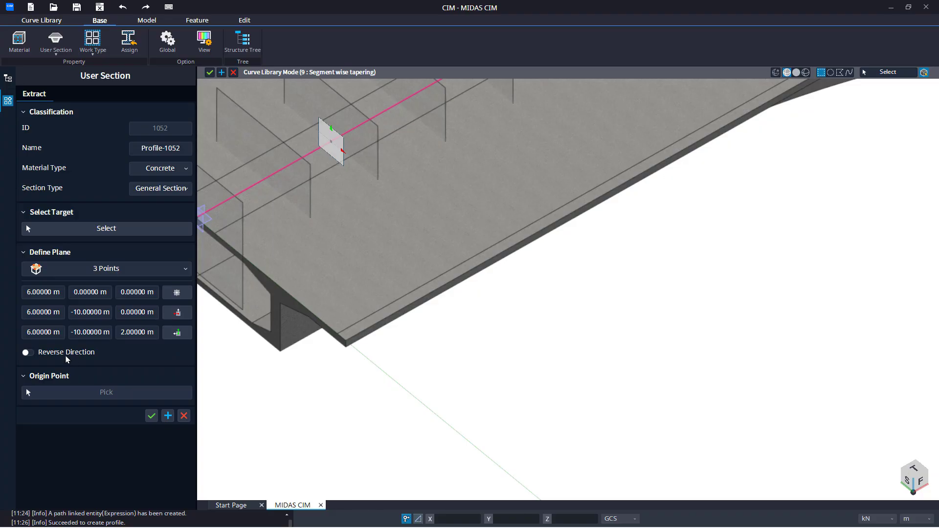
left_click(106, 229)
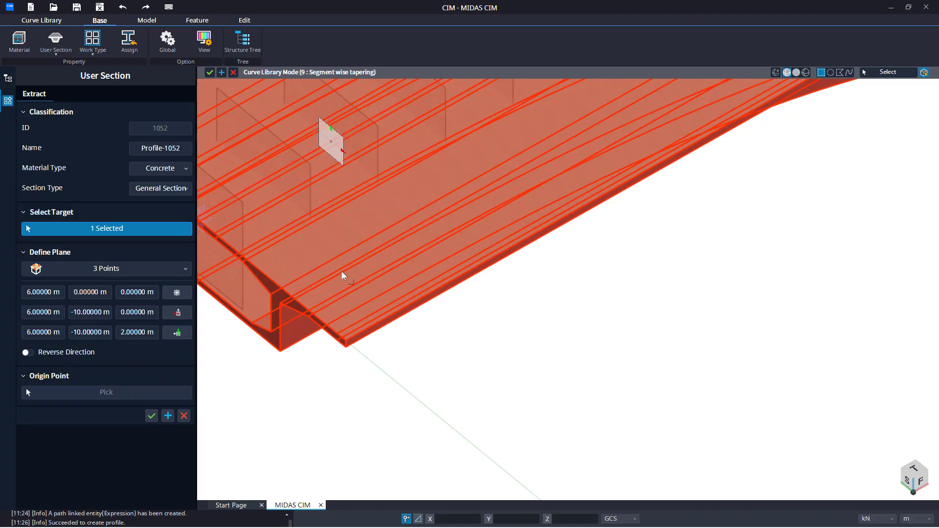
left_click(341, 271)
left_click(105, 391)
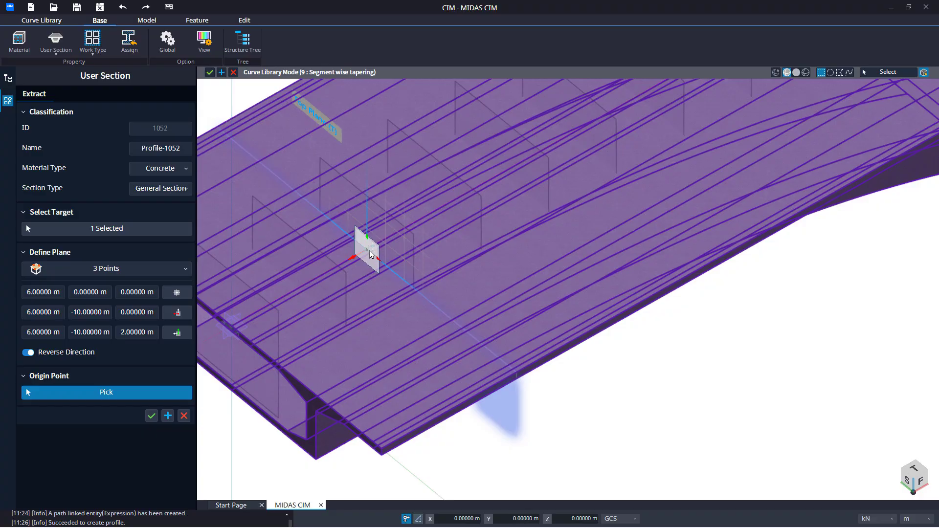
left_click(371, 254)
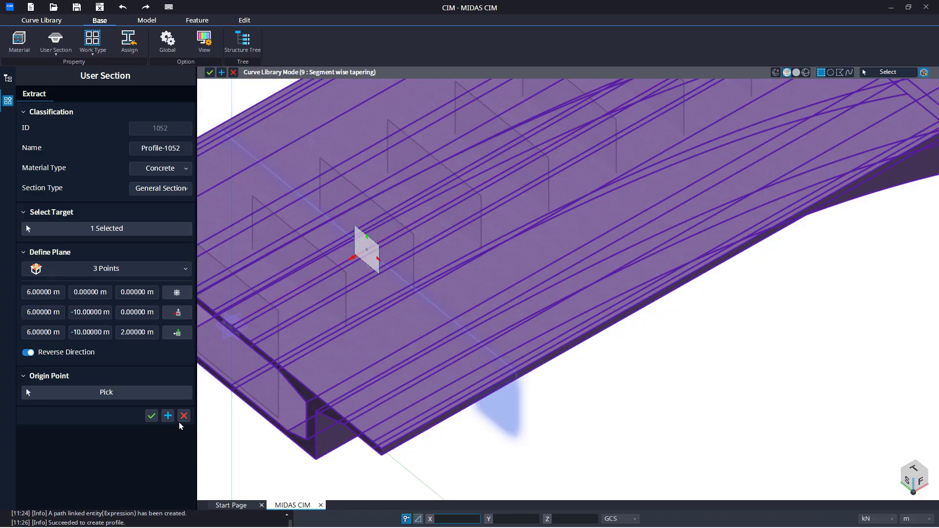
Step: Name the section S1-2 and create it, keeping the command open
left_click(140, 151)
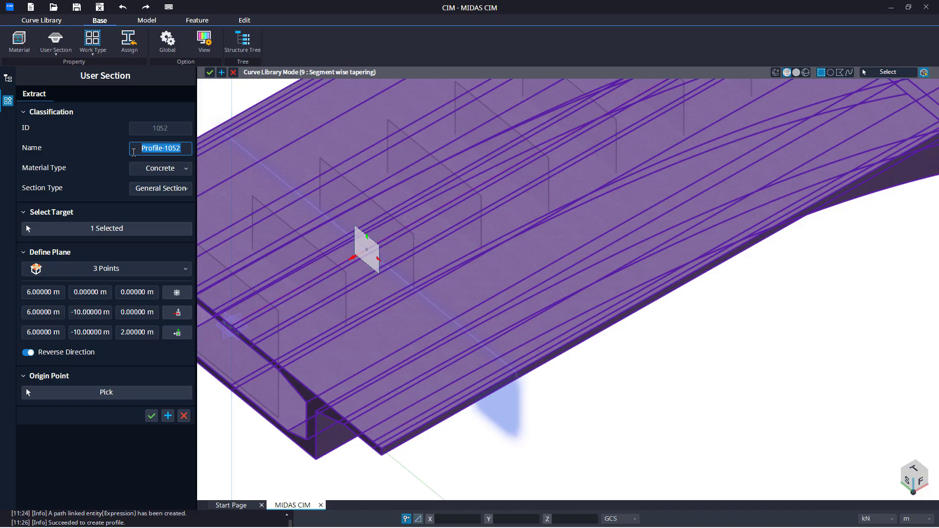
type("S1-2")
left_click(168, 416)
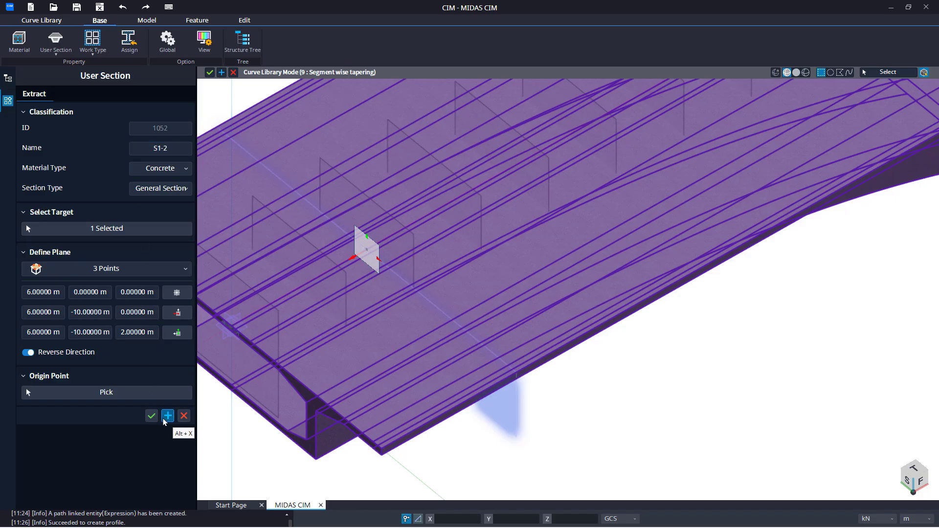
Step: Define the next extraction plane by 3 Points at (9, 0, 0), (9, -11.5, 0) and (9, -11.5, 0.5) m
scroll(457, 355, "down", 6)
middle_click_drag(457, 355, 403, 384)
left_click(174, 295)
scroll(401, 329, "up", 5)
left_click(452, 319)
middle_click_drag(610, 456, 438, 242)
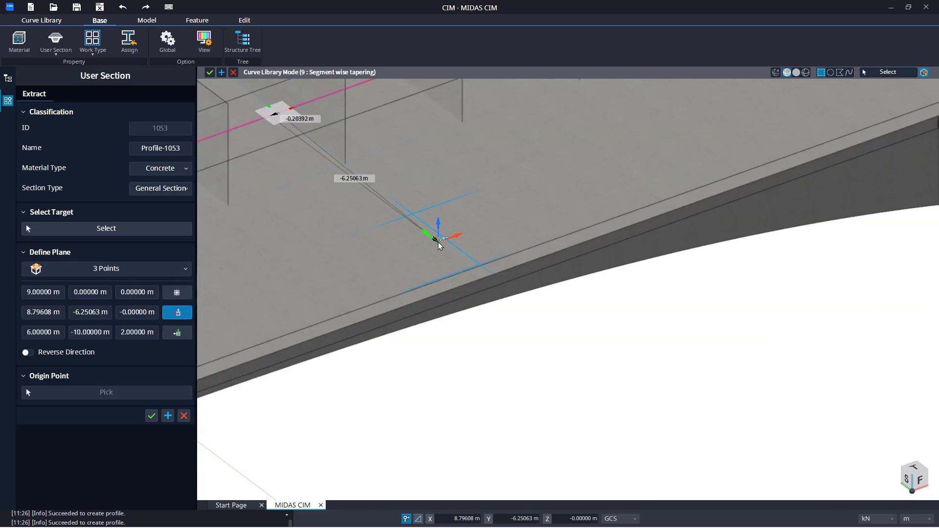
left_click(585, 341)
left_click(585, 323)
Step: Select the girder solid as target and pick the origin point on the path
left_click(70, 354)
left_click(122, 232)
left_click(303, 269)
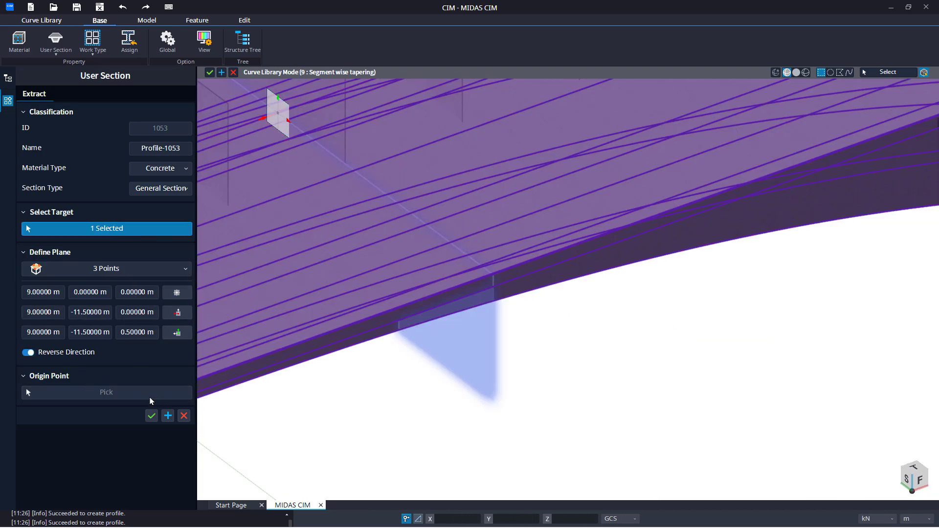
left_click(93, 353)
left_click(117, 391)
middle_click_drag(281, 114, 356, 246)
left_click(353, 245)
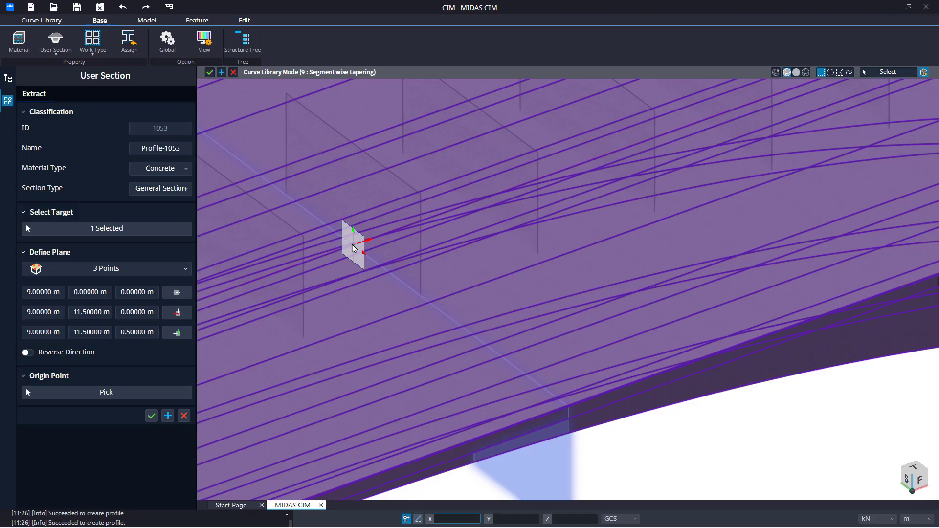
Step: Name the section S1-3 and create it, keeping the command open
left_click_drag(186, 149, 124, 149)
type("S1-0")
key("Return")
left_click(167, 416)
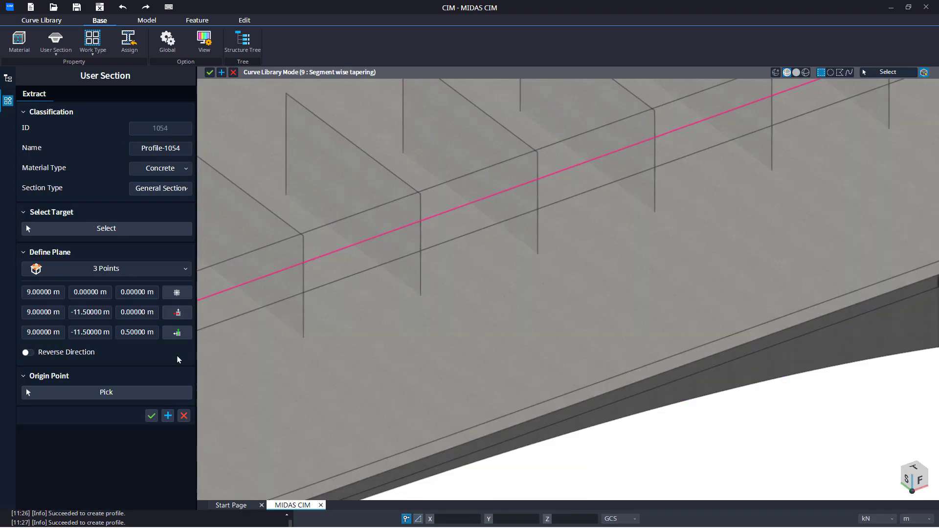
Step: Name the next section S1-4 and define its plane by 3 Points at (12, 0, 0), (12, -14, 0) and (12, -14, 2) m
left_click_drag(186, 152, 114, 155)
type("S1-4")
left_click(177, 292)
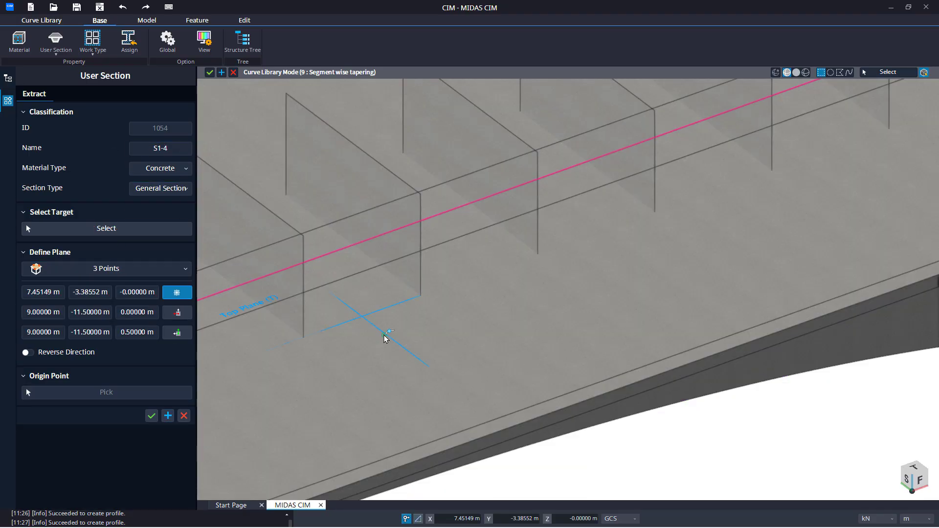
scroll(419, 400, "down", 3)
middle_click_drag(418, 396, 375, 405)
left_click(419, 323)
middle_click_drag(542, 427, 472, 319)
left_click(569, 381)
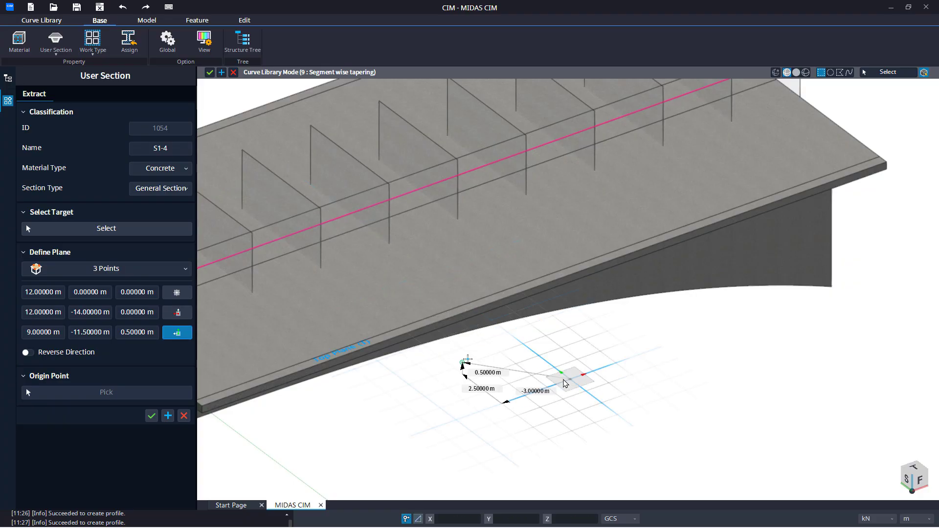
left_click(570, 333)
Step: Select the girder solid as target, pick the origin point on the path, and create the section
left_click(119, 229)
left_click(295, 375)
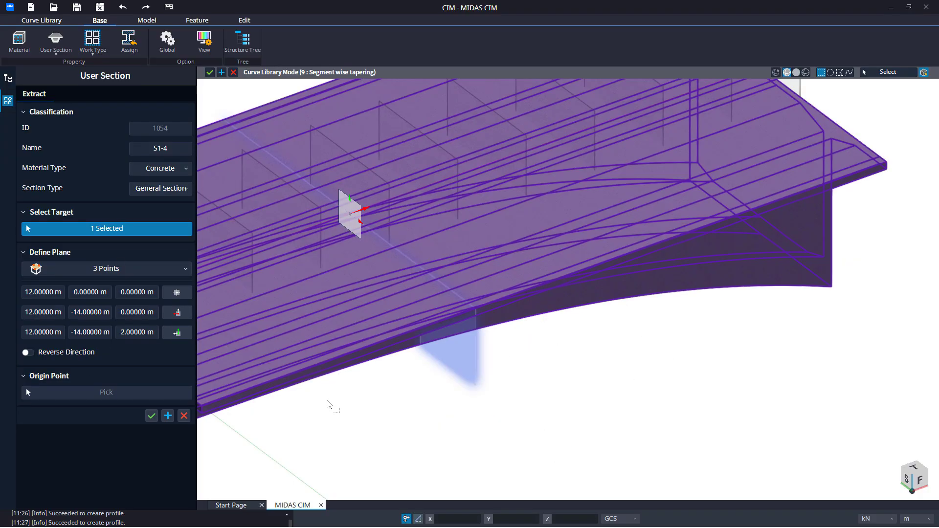
left_click(106, 399)
left_click(351, 215)
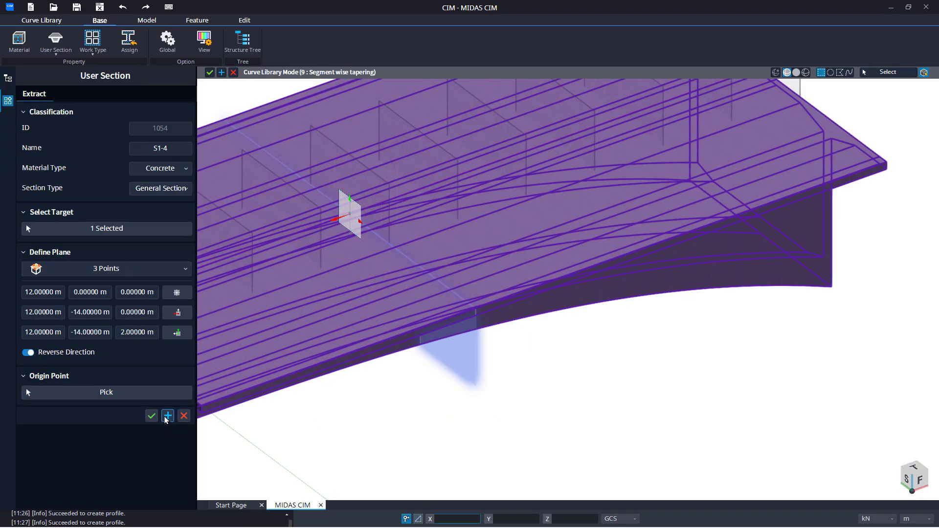
left_click(168, 416)
Step: Name the next section S1-5 and define its plane by 3 Points at (15, 0, 0), (15, -12, 0) and (15, -12, 1) m
triple_click(176, 149)
type("S1-5")
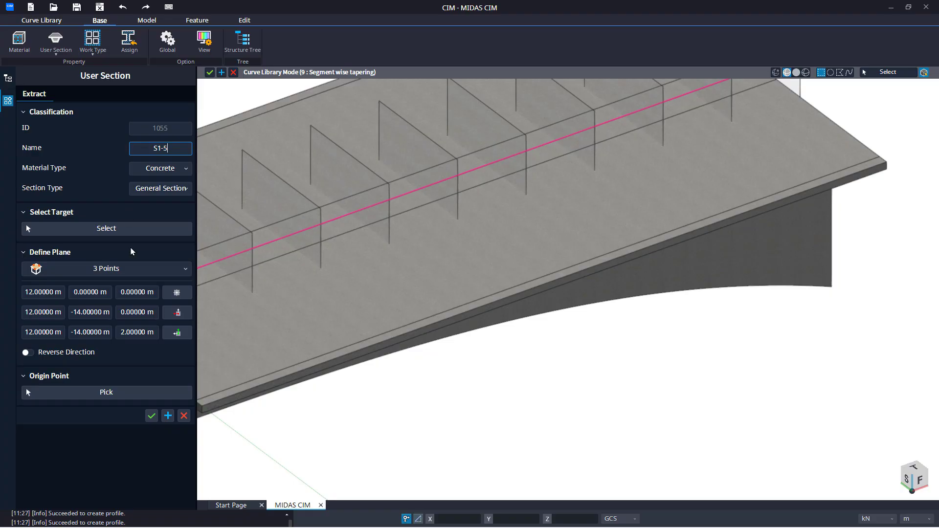
left_click(129, 270)
left_click(126, 297)
left_click(419, 190)
left_click(609, 333)
left_click(610, 337)
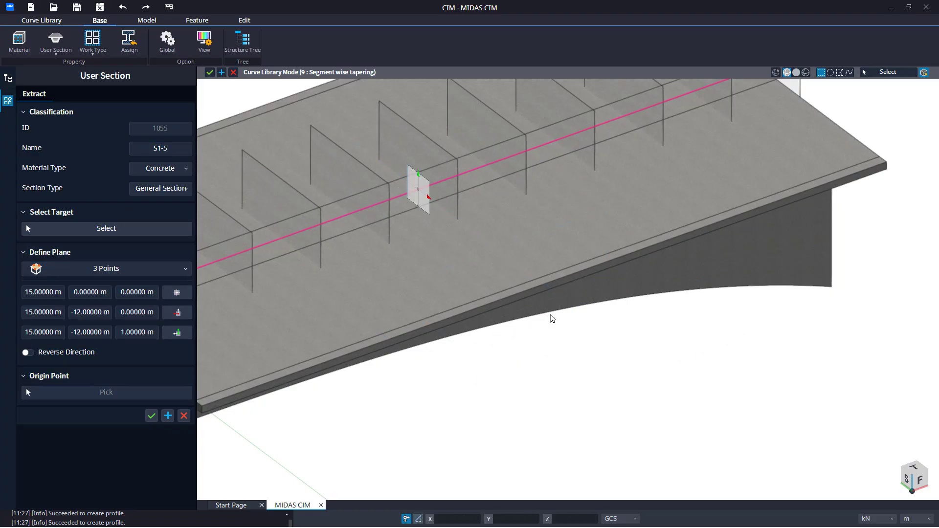
Step: Select the girder solid as target and create the S1-5 section
left_click(100, 355)
left_click(106, 228)
left_click(224, 339)
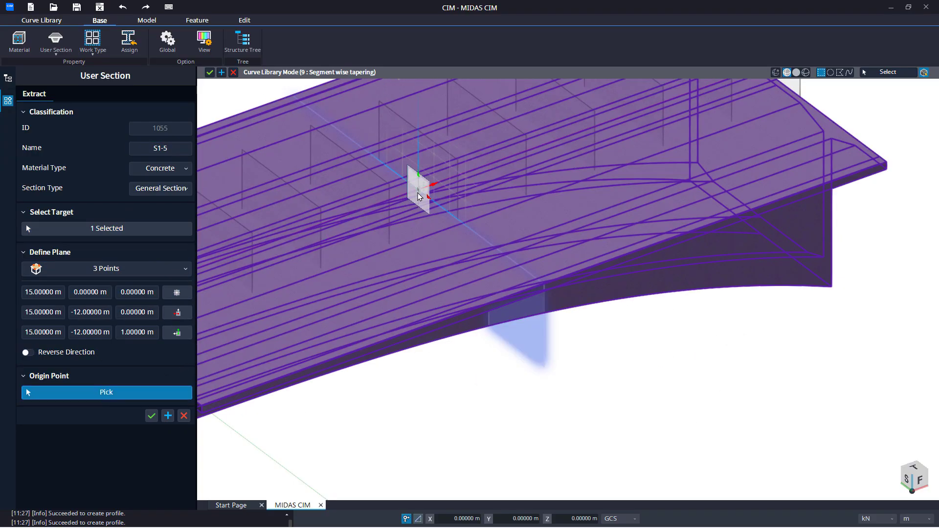
left_click(168, 415)
Step: Name the next section S1-6
triple_click(133, 149)
type("S1-6")
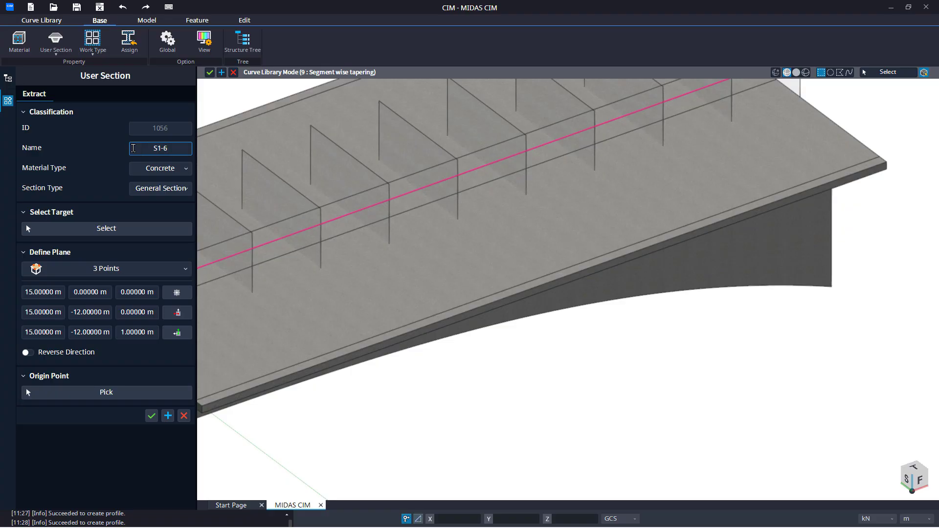
left_click(117, 268)
left_click(110, 314)
middle_click_drag(493, 168, 592, 231)
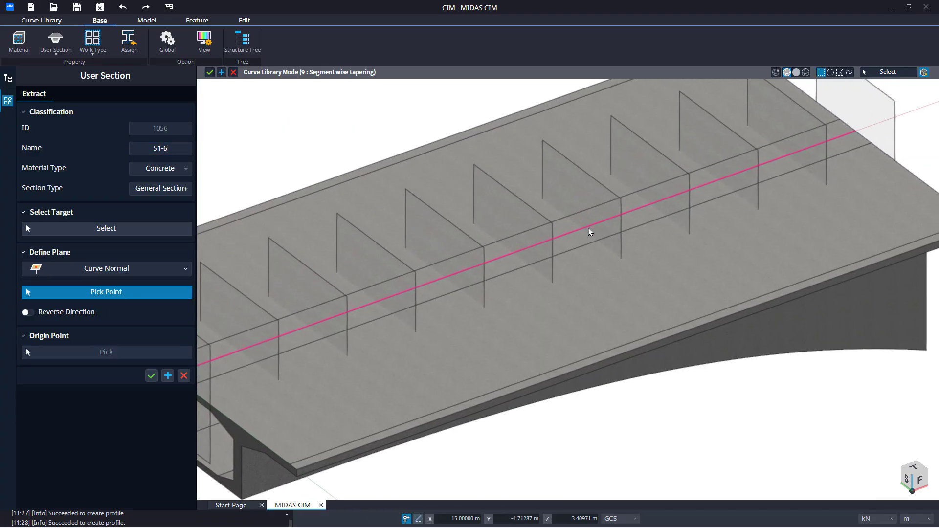
left_click(117, 268)
left_click(110, 285)
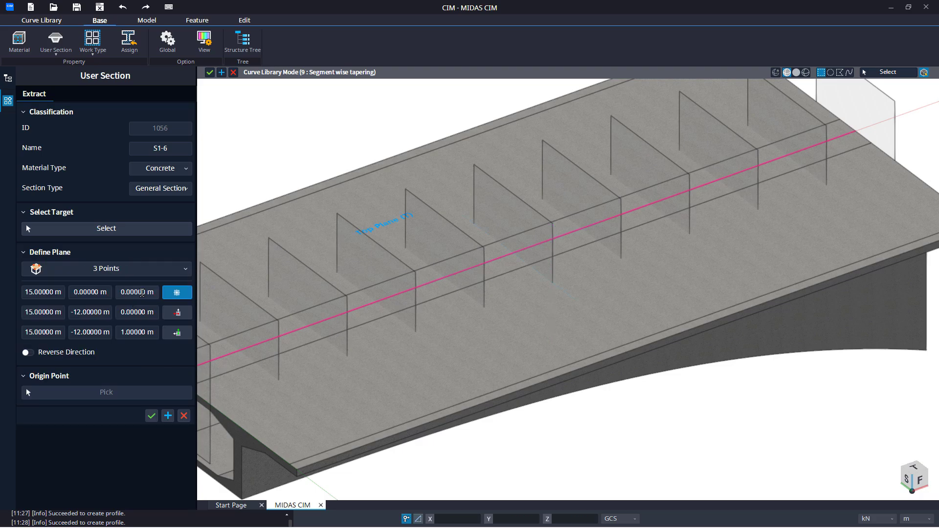
Step: Define the S1-6 plane by 3 Points at (18, 0, 0), (18, -15, 0) and (18, -15, 1) m
left_click(585, 229)
middle_click_drag(587, 230, 417, 127)
left_click(647, 303)
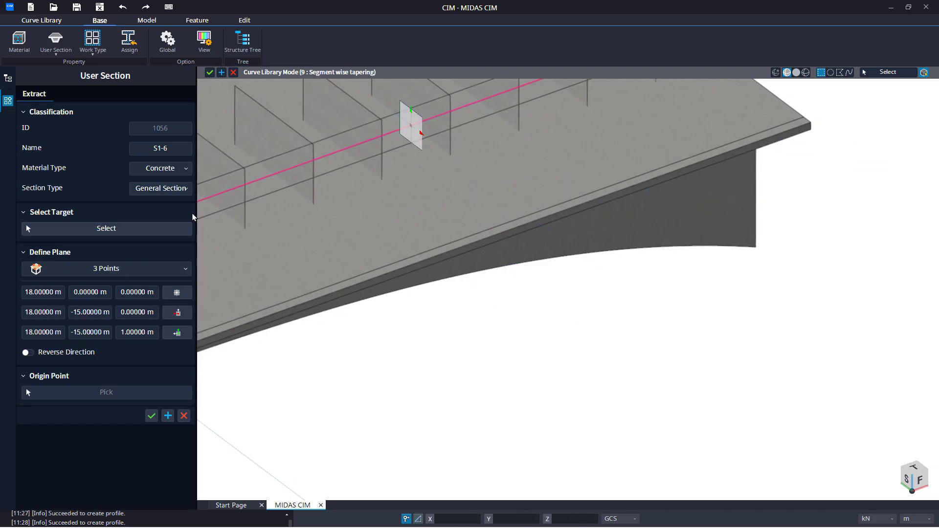
Step: Select the girder solid as target, pick the origin point on the path, and create the section
left_click(177, 228)
left_click(325, 272)
left_click(121, 395)
left_click(119, 394)
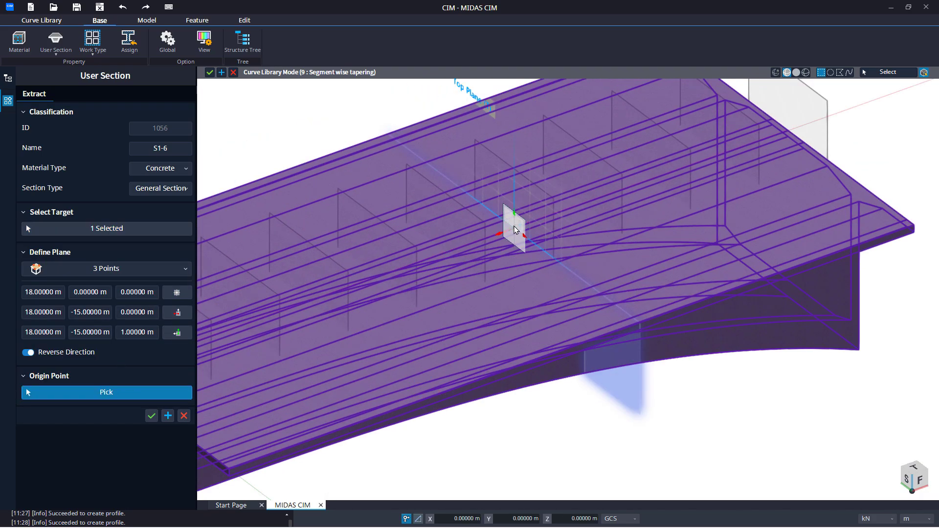
left_click(514, 228)
left_click(167, 415)
Step: Name the next section S1-7 and define its plane by 3 Points at (21, 0, 0), (21, -15, 0) and (21, -15, 2) m
left_click(160, 148)
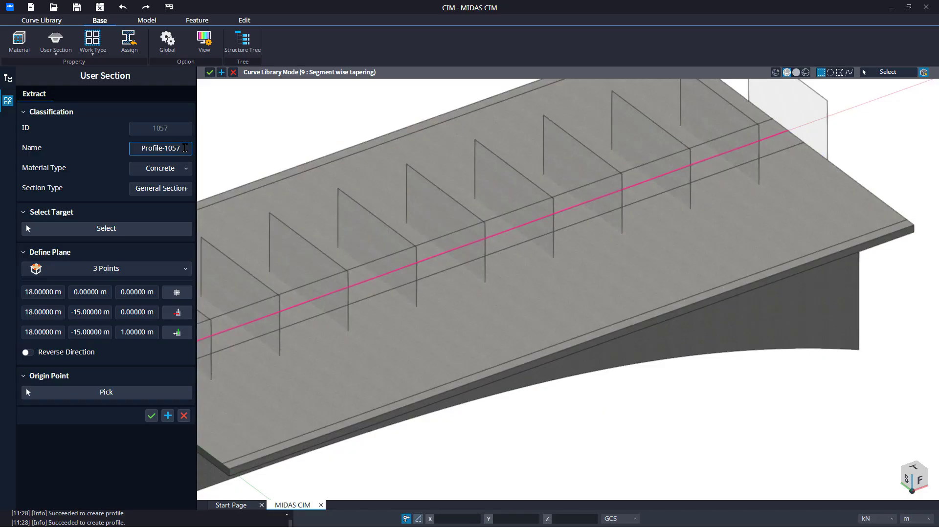
type("S1-7")
left_click(125, 275)
left_click(125, 285)
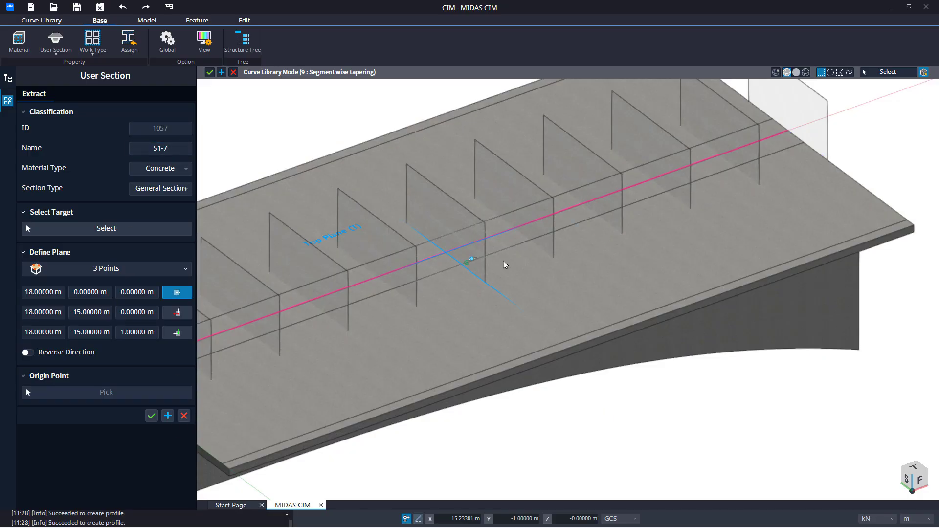
middle_click_drag(583, 206, 503, 275)
left_click(501, 268)
middle_click_drag(660, 425, 605, 372)
left_click(609, 370)
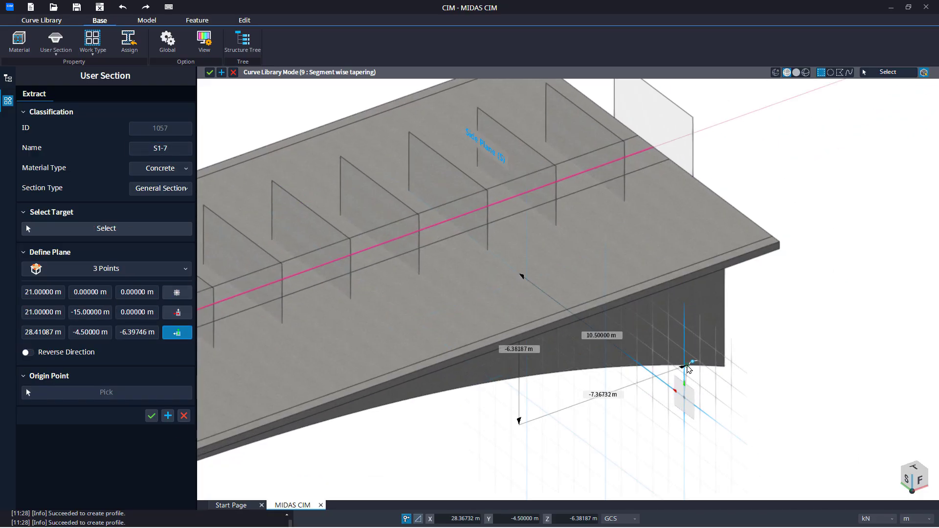
left_click(685, 352)
Step: Select the girder solid as target, pick the origin point on the path, and create the S1-7 section
left_click(182, 231)
left_click(279, 354)
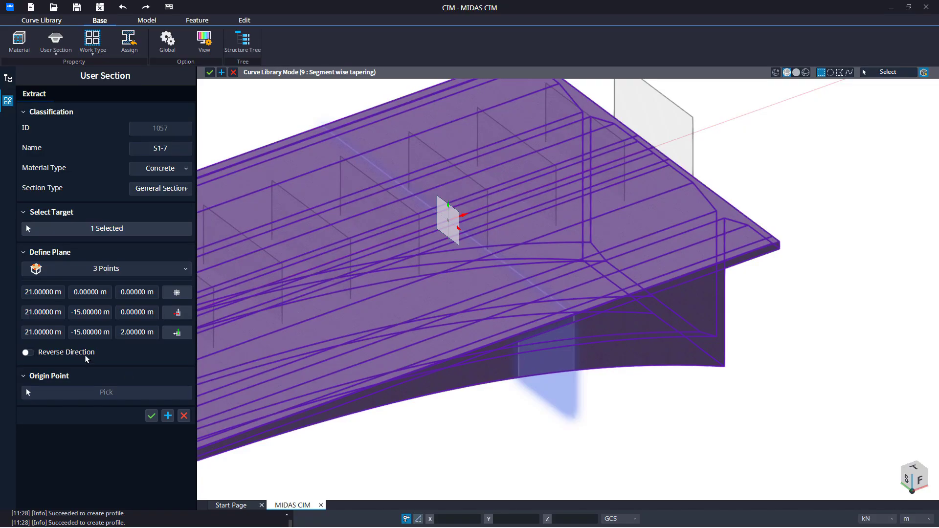
left_click(449, 226)
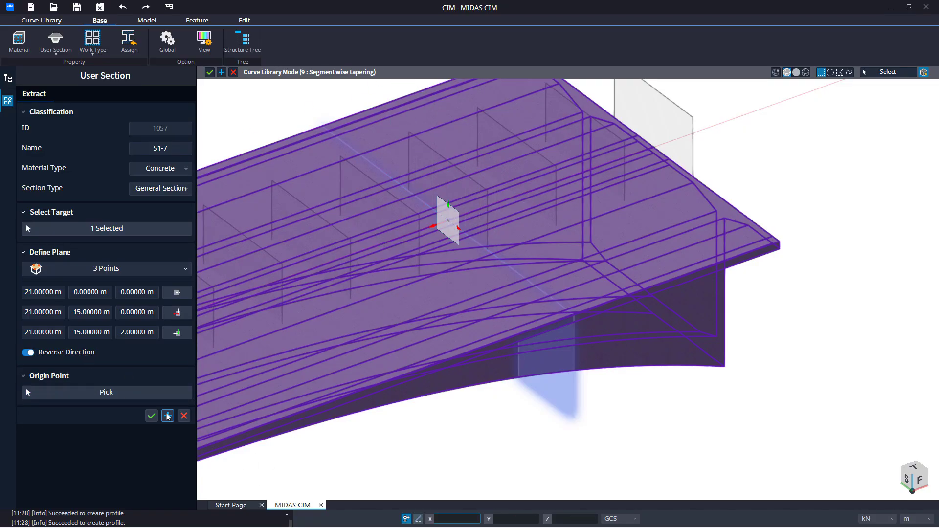
left_click(168, 416)
Step: Name the next section S1-8 and define its plane by 3 Points at (24, 0, 0), (24, -15, 0) and (24, -15, 2) m
triple_click(129, 149)
type("S1-8")
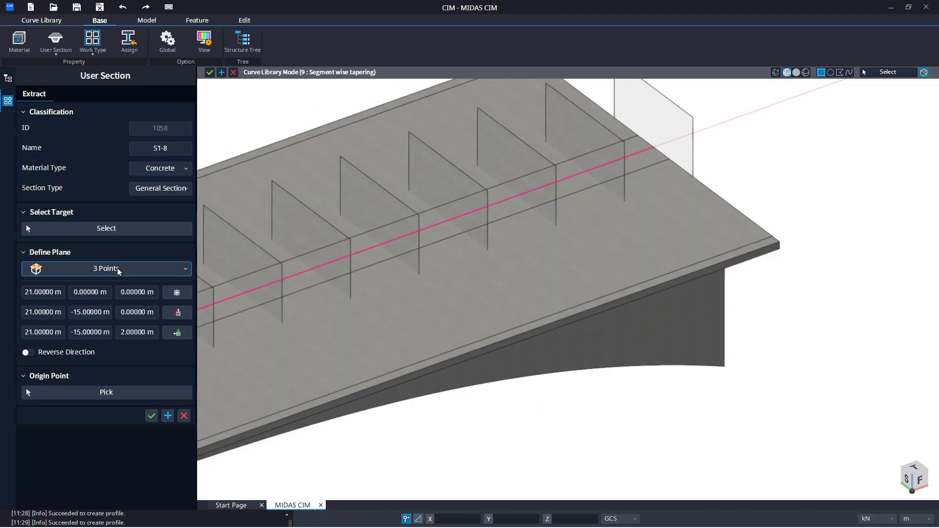
left_click(177, 292)
middle_click_drag(528, 203, 706, 204)
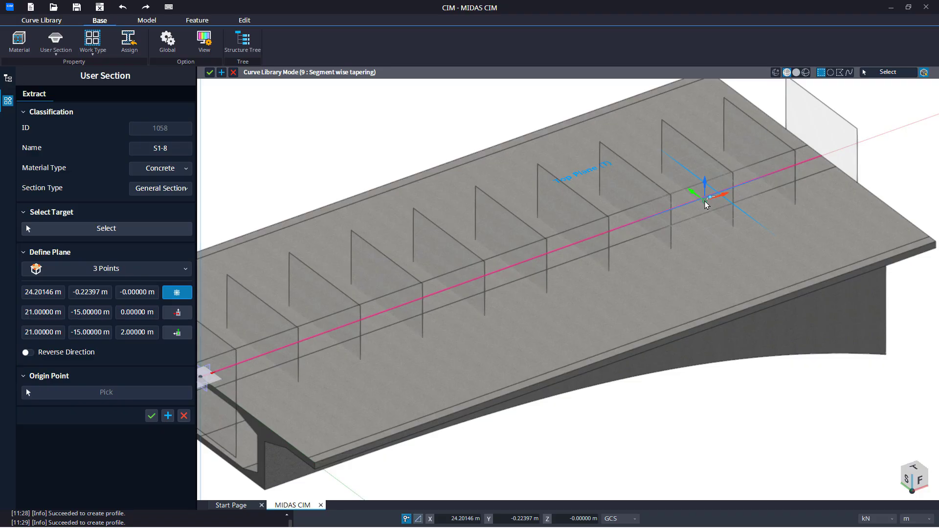
scroll(705, 204, "up", 2)
left_click(695, 203)
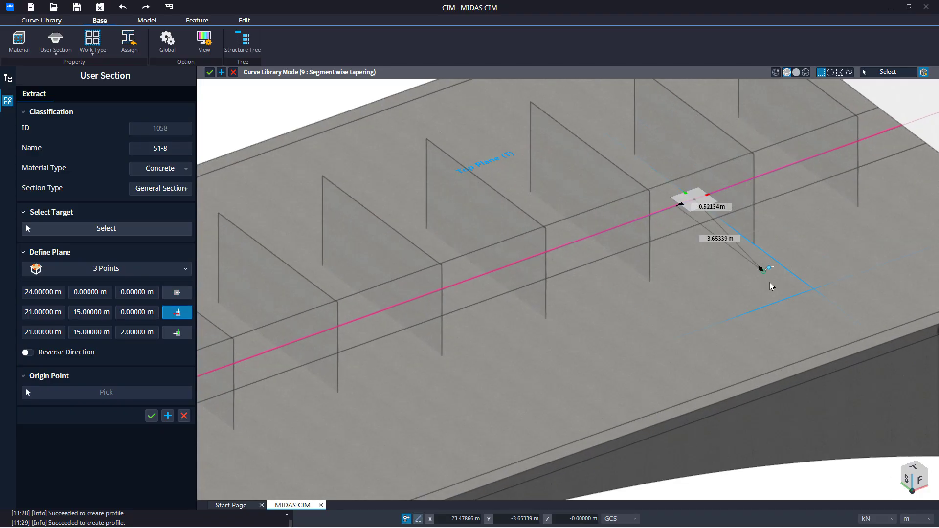
scroll(769, 282, "down", 2)
middle_click_drag(769, 282, 521, 204)
left_click(740, 347)
left_click(741, 295)
Step: Select the girder solid as target and create the S1-8 section
scroll(592, 316, "down", 2)
middle_click_drag(592, 315, 648, 355)
left_click(152, 229)
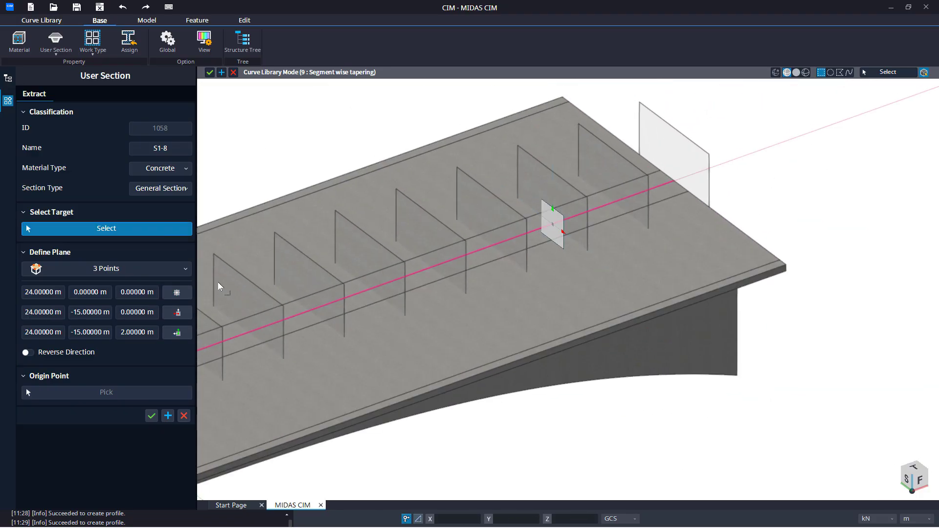
left_click(393, 430)
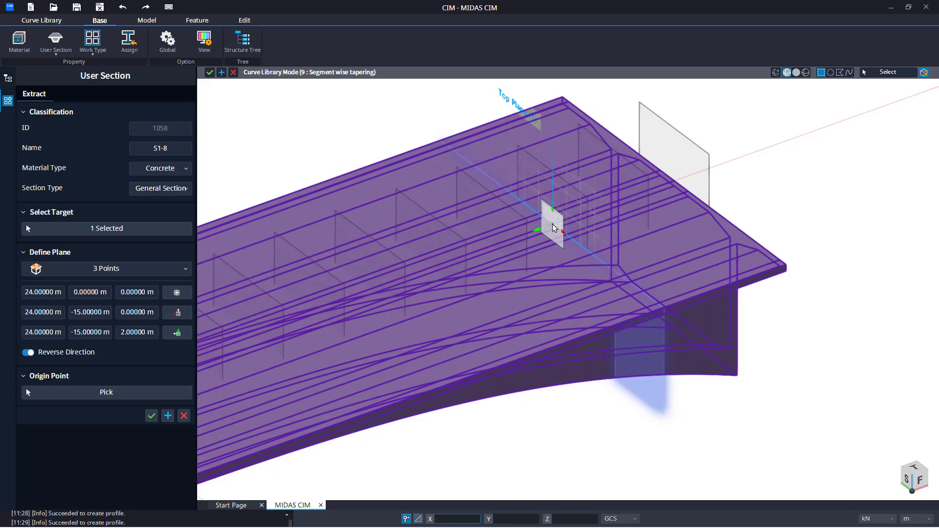
left_click(168, 416)
Step: Name the next section S1-9 and define its plane by 3 Points at (27, 0, 0), (27, -13, 0) and (27, -13, 3) m
left_click_drag(188, 152, 127, 152)
type("S1-9")
key("Return")
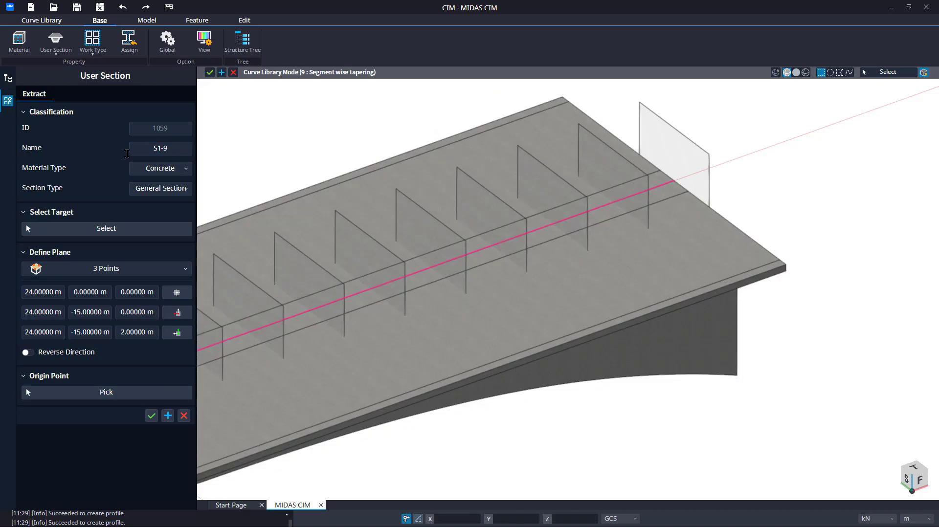
left_click(123, 272)
left_click(122, 285)
left_click(614, 203)
left_click(794, 337)
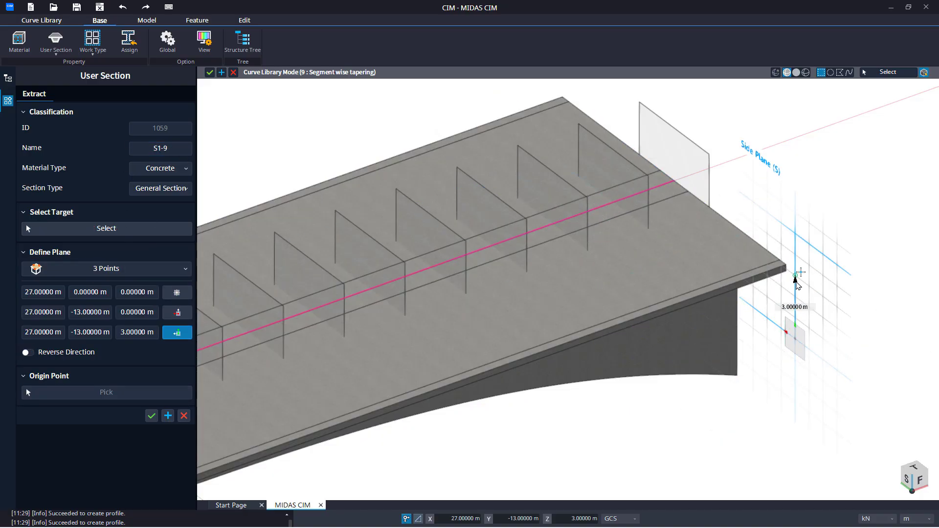
left_click(795, 275)
Step: Select the girder solid as target, pick the origin point on the path, and finish the extraction
left_click(113, 355)
left_click(125, 229)
left_click(352, 392)
left_click(113, 354)
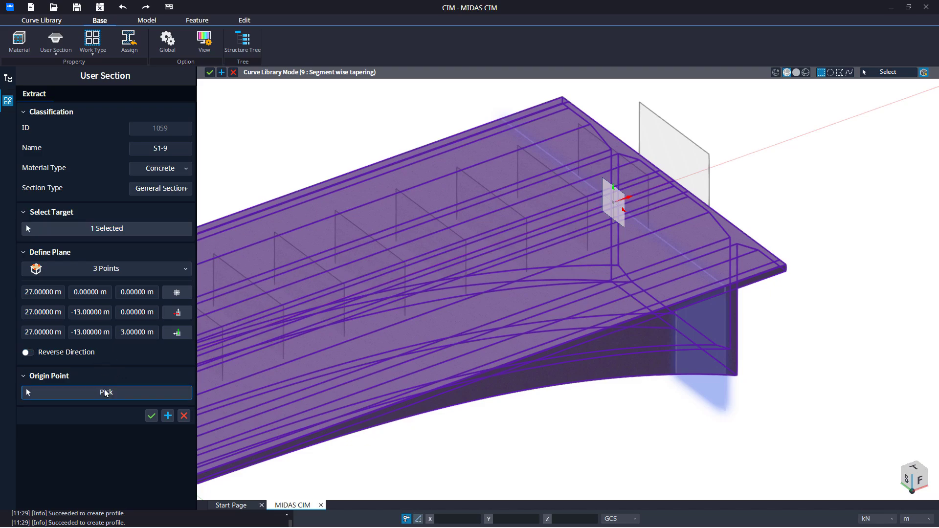
left_click(108, 391)
left_click(613, 202)
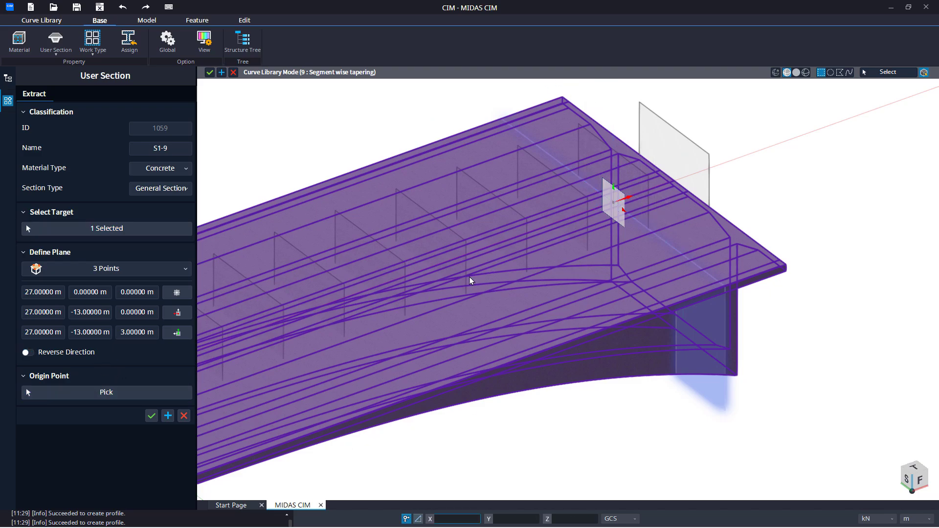
left_click(152, 416)
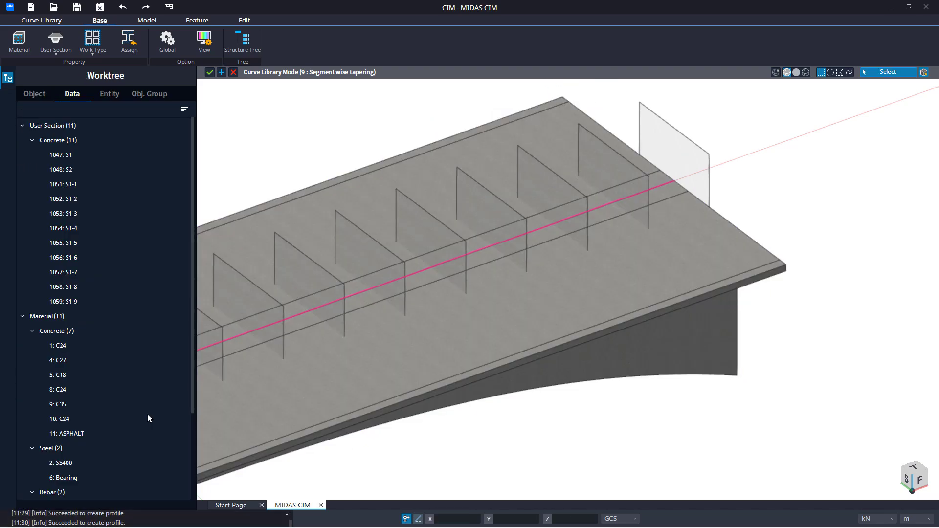
Step: Open user section S1-1 from the worktree to inspect it, then cancel the section mode without changes
left_click(473, 455)
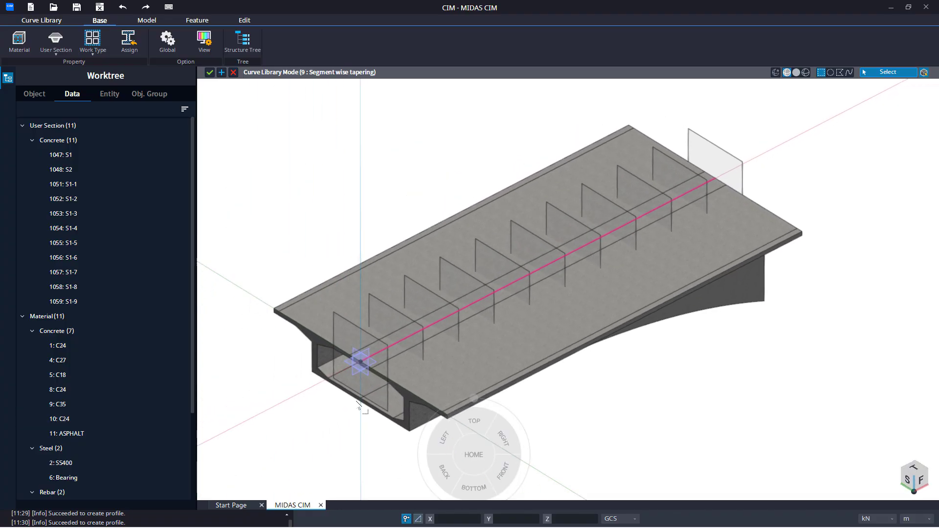
double_click(124, 184)
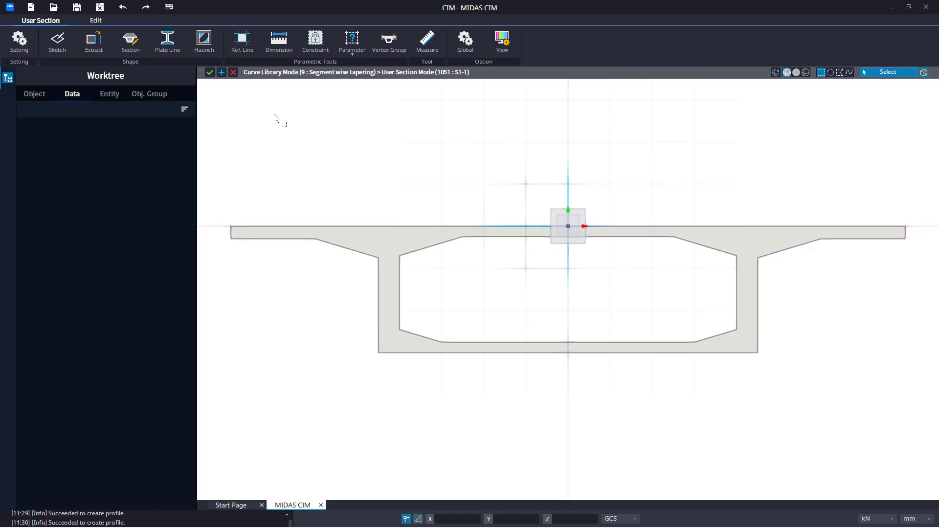
left_click(233, 73)
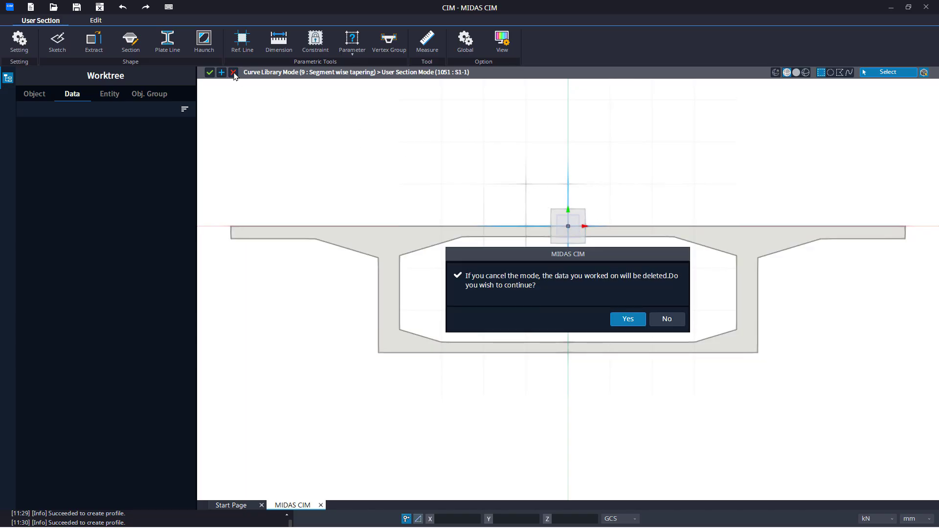
left_click(635, 323)
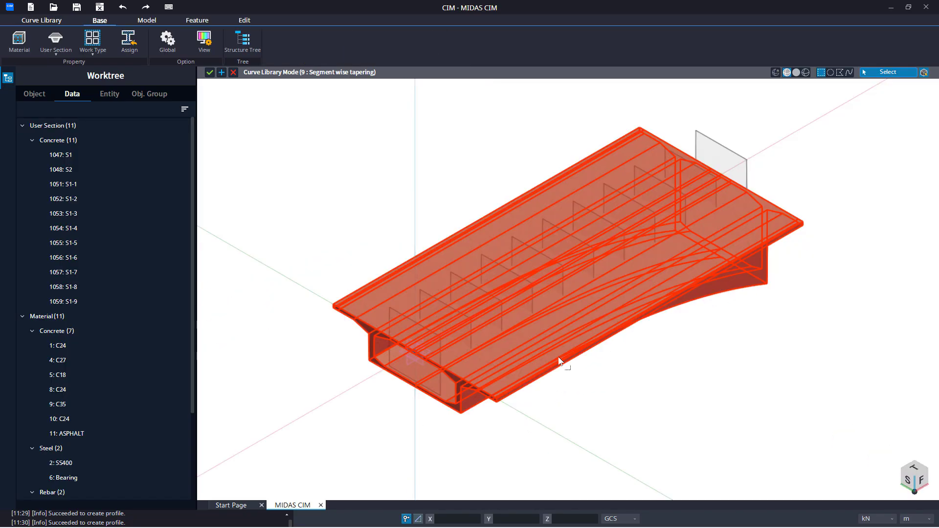
Step: Delete the tapered box girder solid
left_click(560, 361)
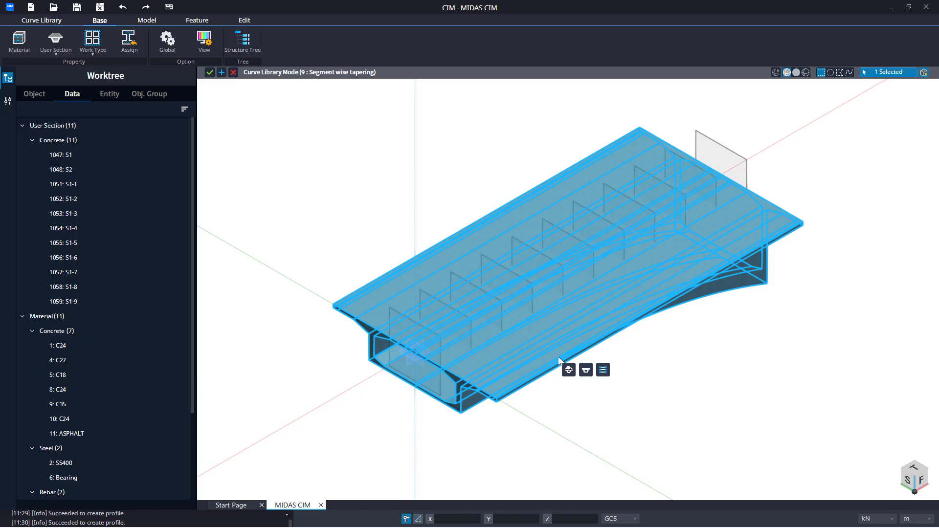
key("Delete")
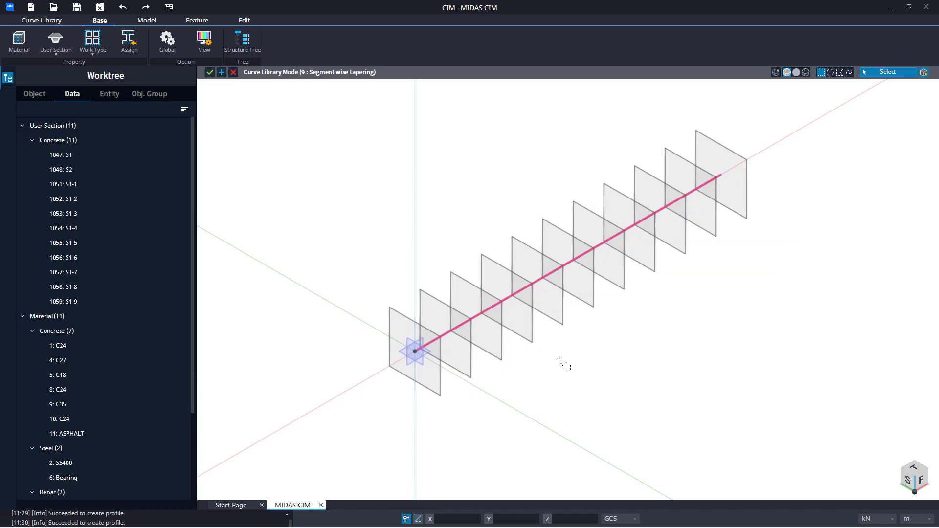
Step: Start a plane-type Path Linked entity on the first main constraint path segment with Tapered Section enabled
middle_click(311, 204)
left_click(313, 172)
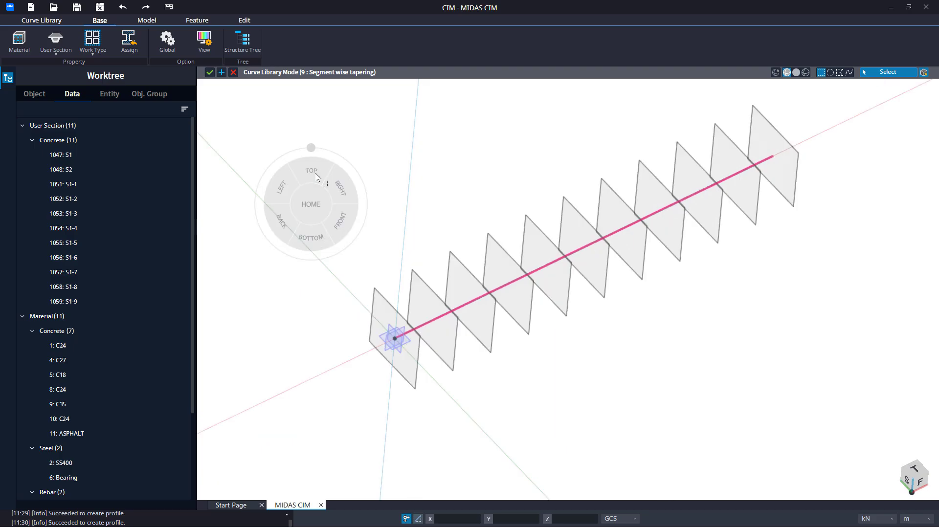
left_click(48, 20)
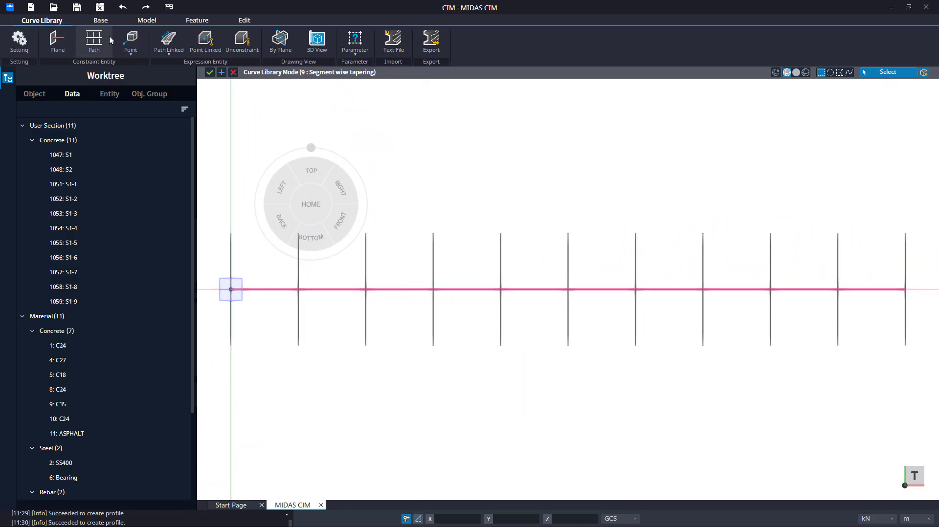
left_click(157, 54)
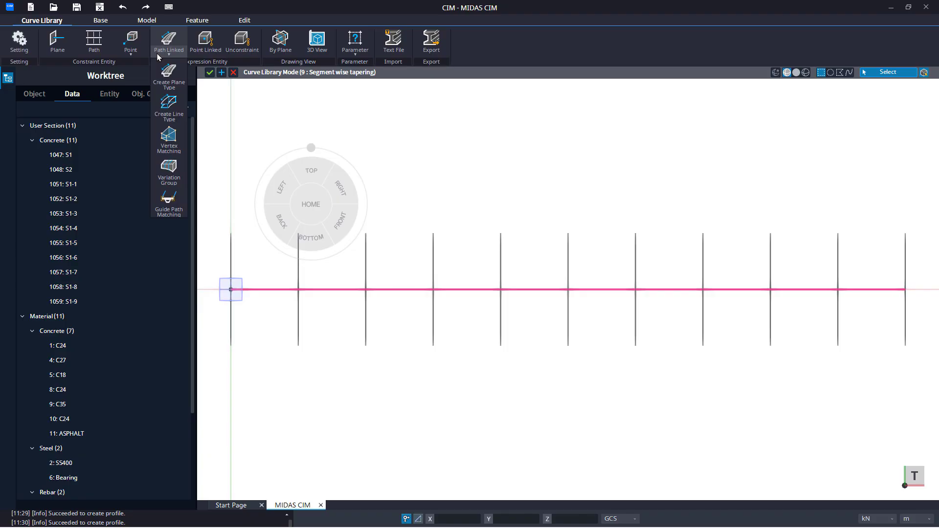
left_click(161, 73)
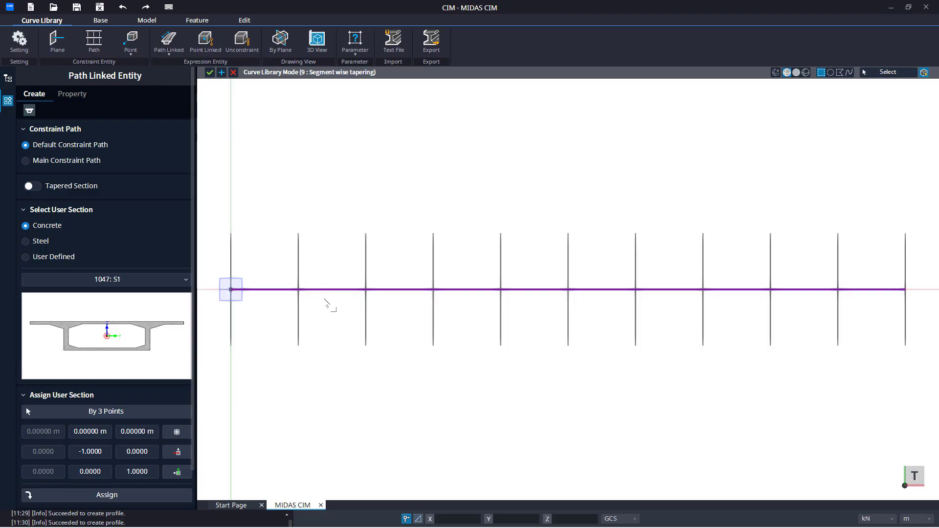
left_click(68, 161)
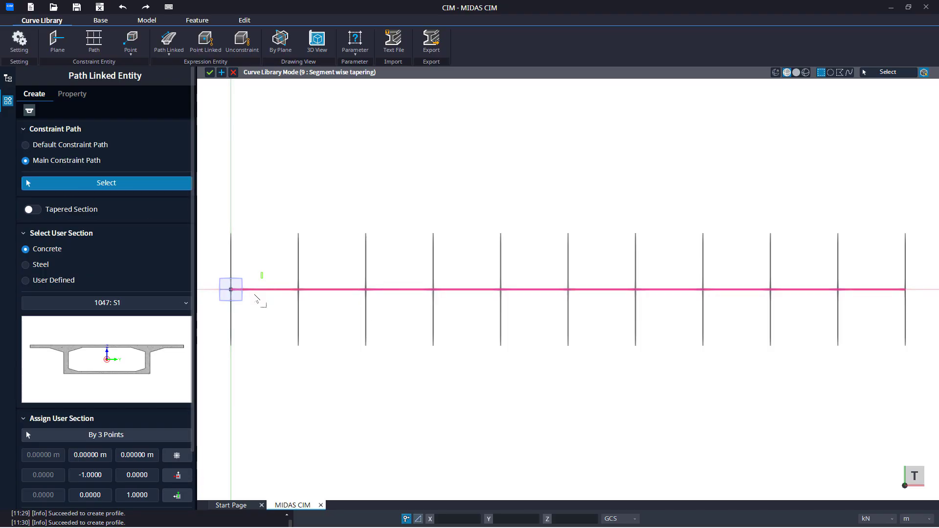
left_click(254, 290)
middle_click_drag(251, 307, 296, 302)
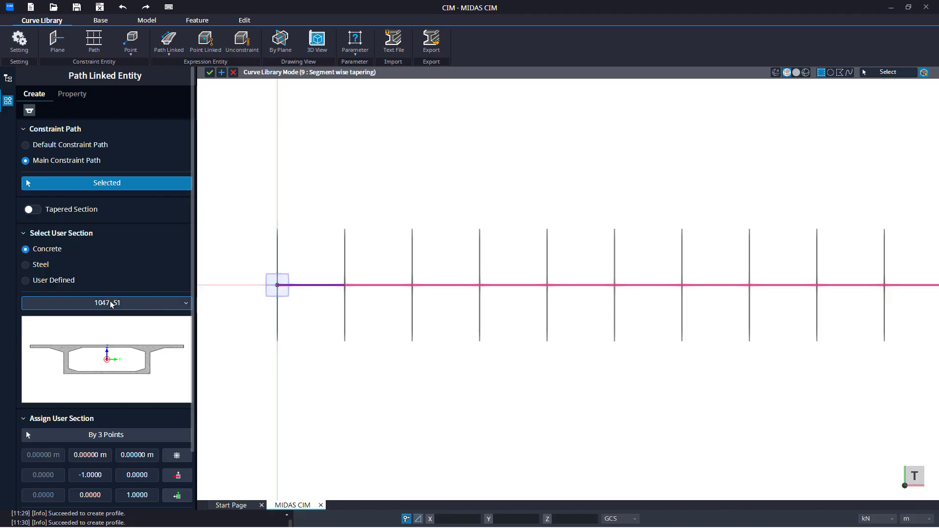
left_click(70, 211)
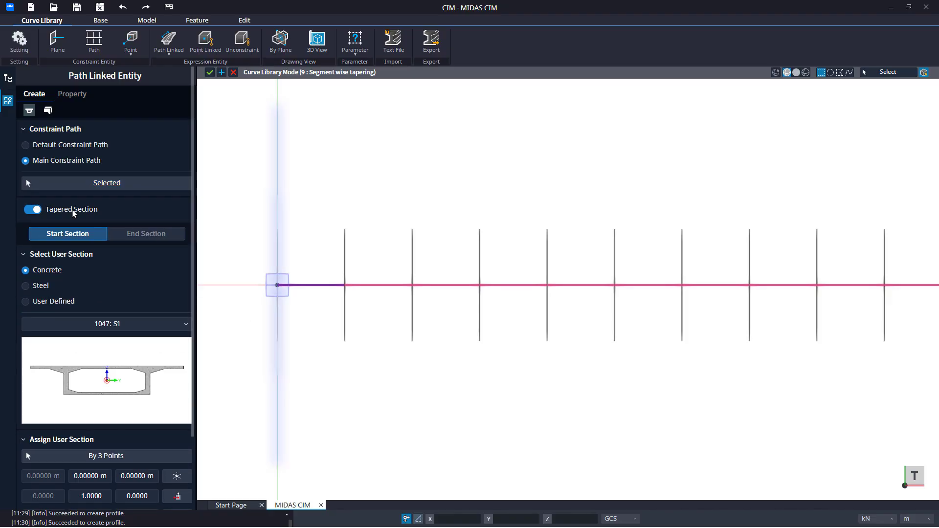
Step: Assign S1 as start section and S1-1 as end section, preview, and create the first tapered segment
scroll(83, 279, "down", 3)
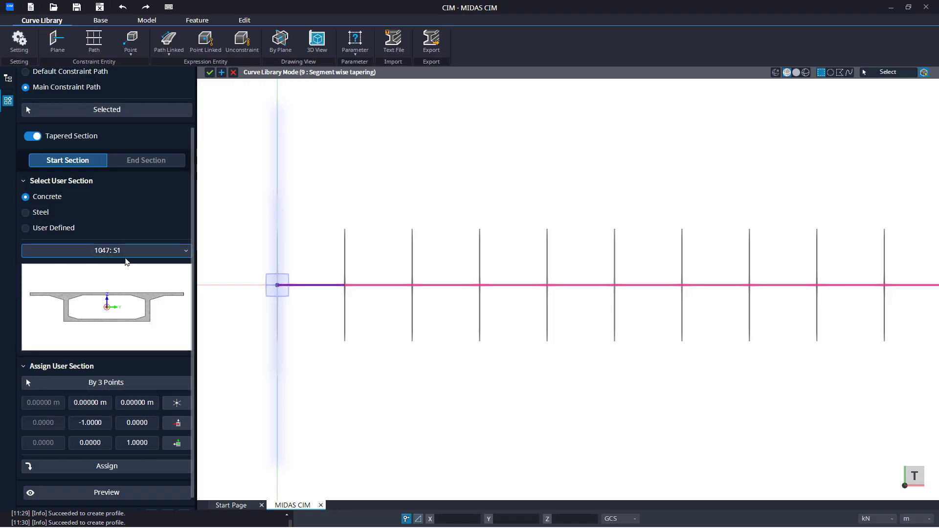
left_click(120, 466)
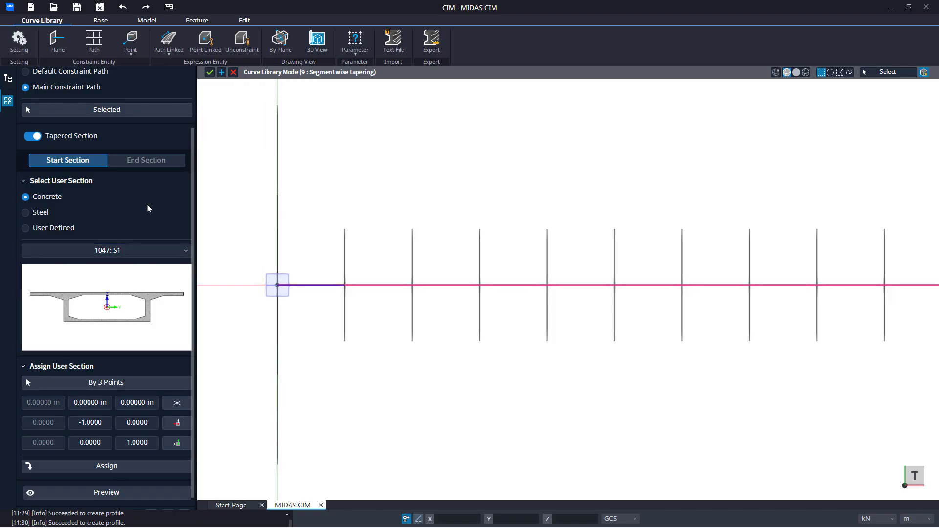
left_click(146, 160)
left_click(121, 277)
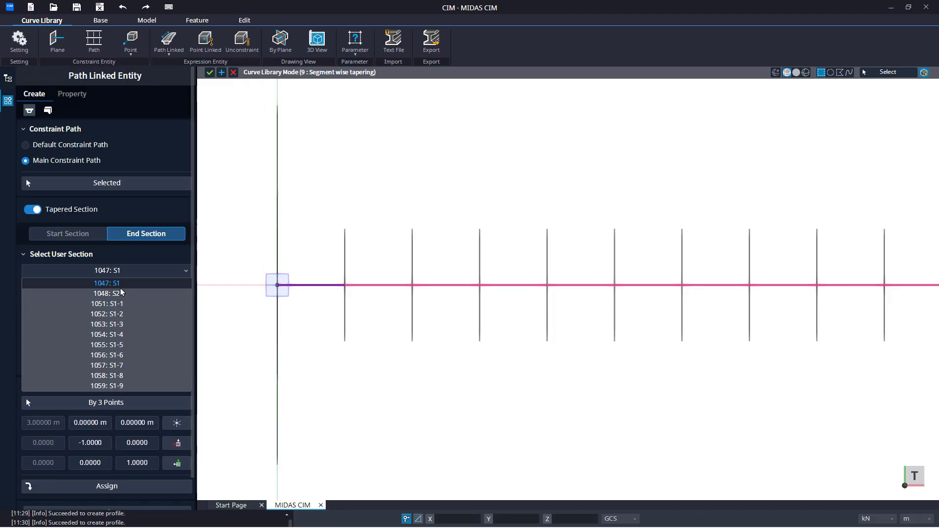
left_click(108, 304)
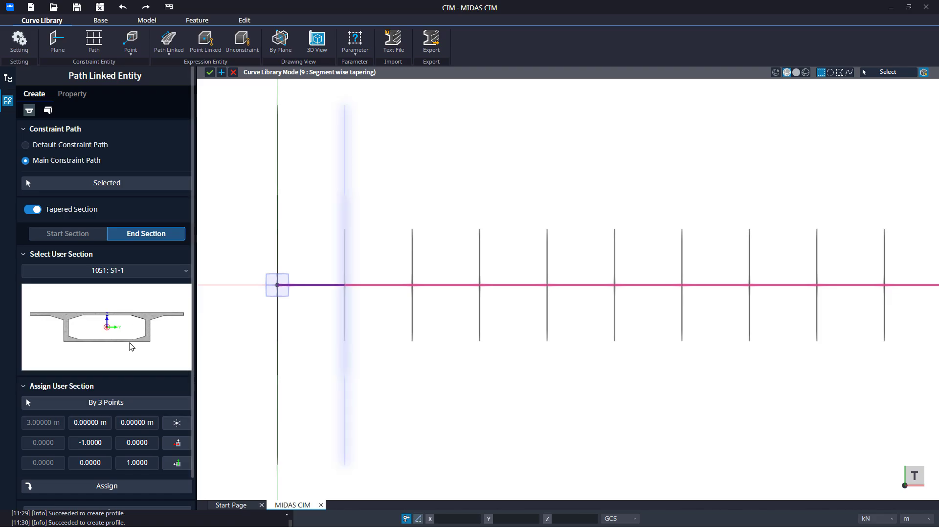
scroll(122, 435, "down", 1)
left_click(125, 456)
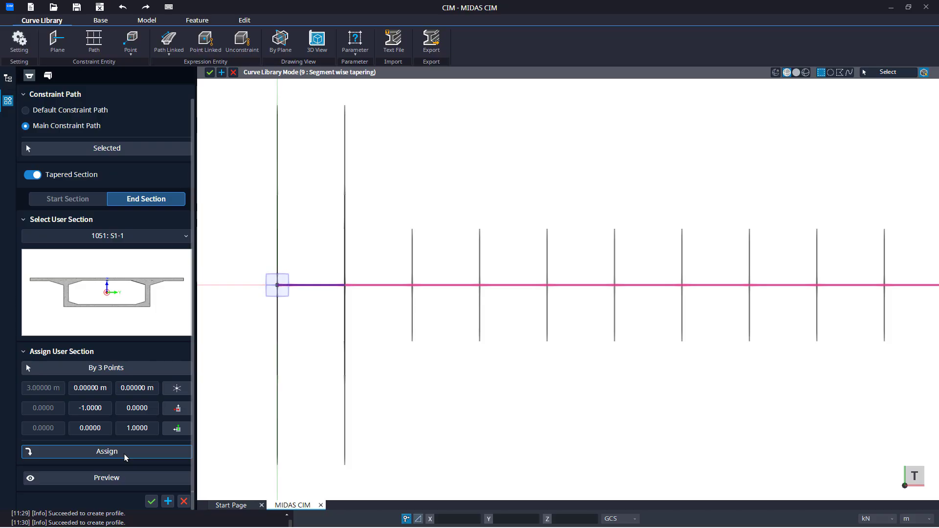
left_click(122, 480)
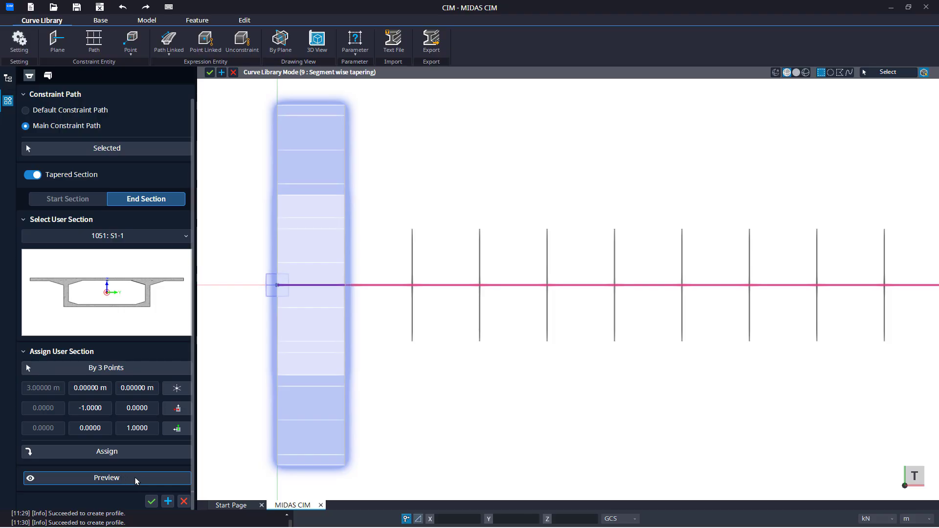
left_click(168, 502)
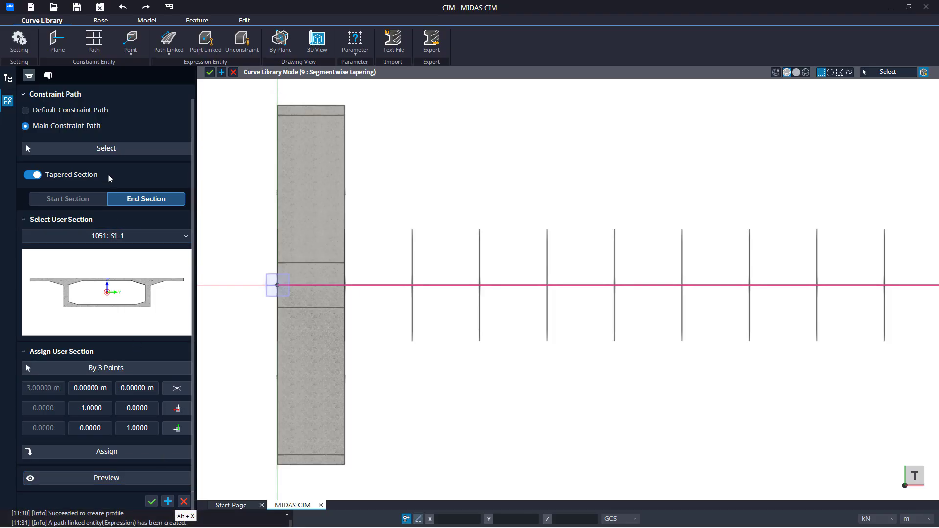
Step: Select the second path segment, assign S1-1 as start and S1-2 as end section, and create it
left_click(400, 287)
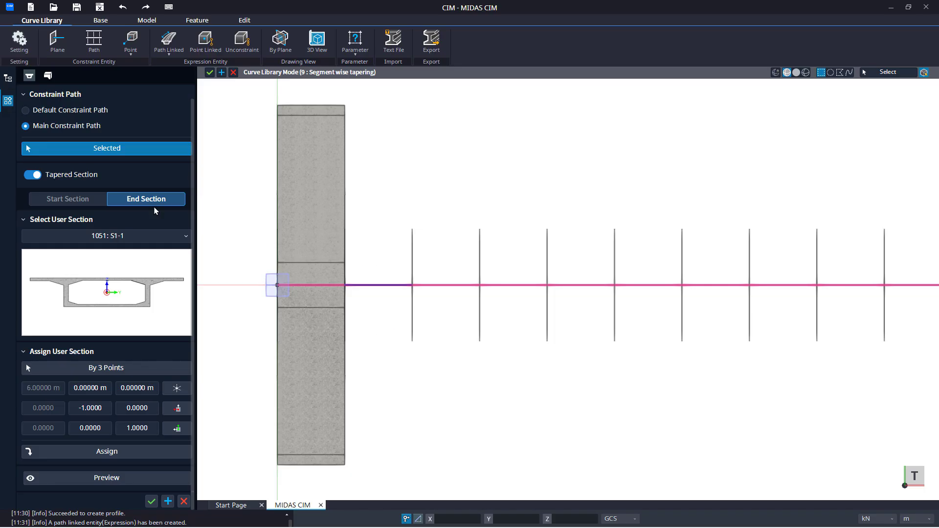
left_click(84, 201)
left_click(107, 290)
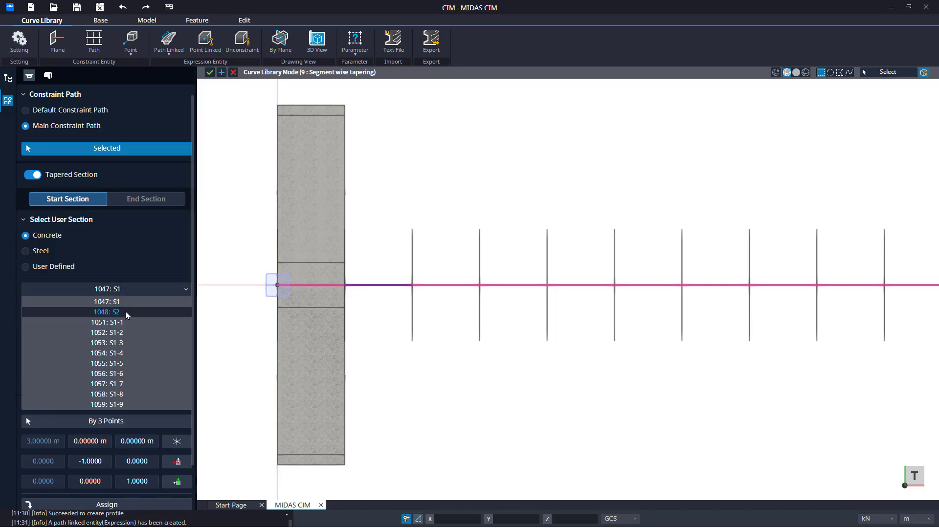
left_click(103, 318)
left_click(147, 505)
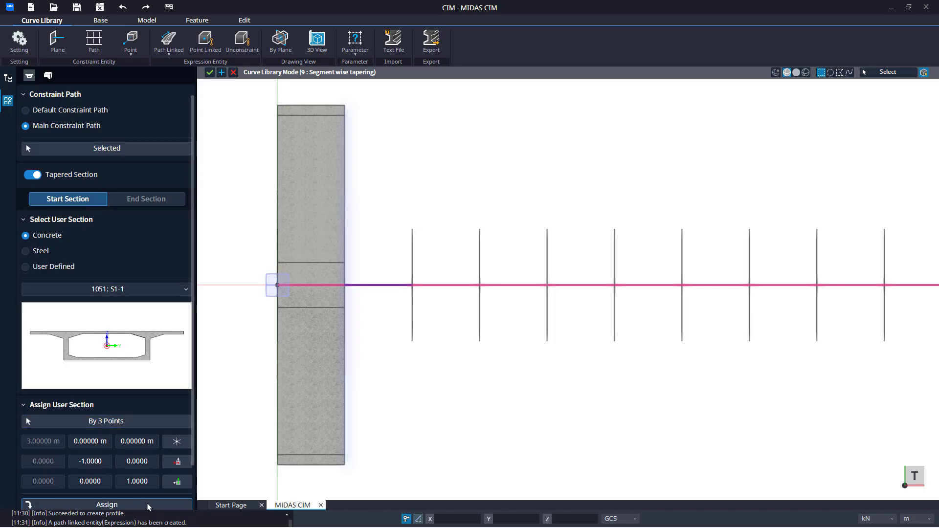
left_click(153, 197)
left_click(146, 236)
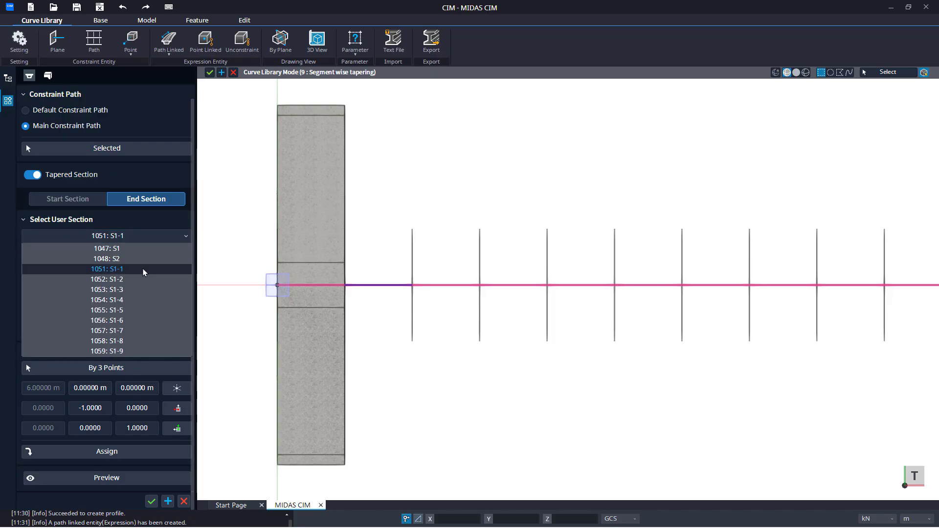
left_click(143, 280)
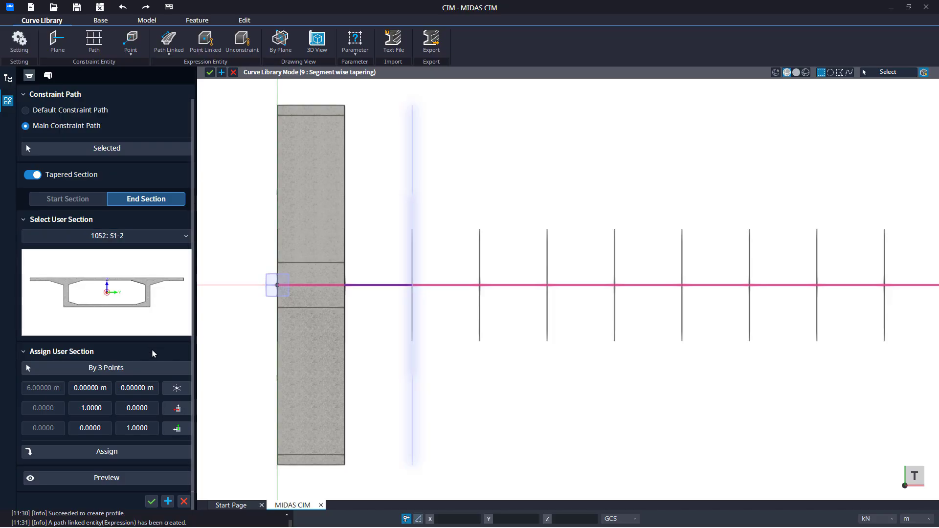
left_click(147, 455)
left_click(147, 478)
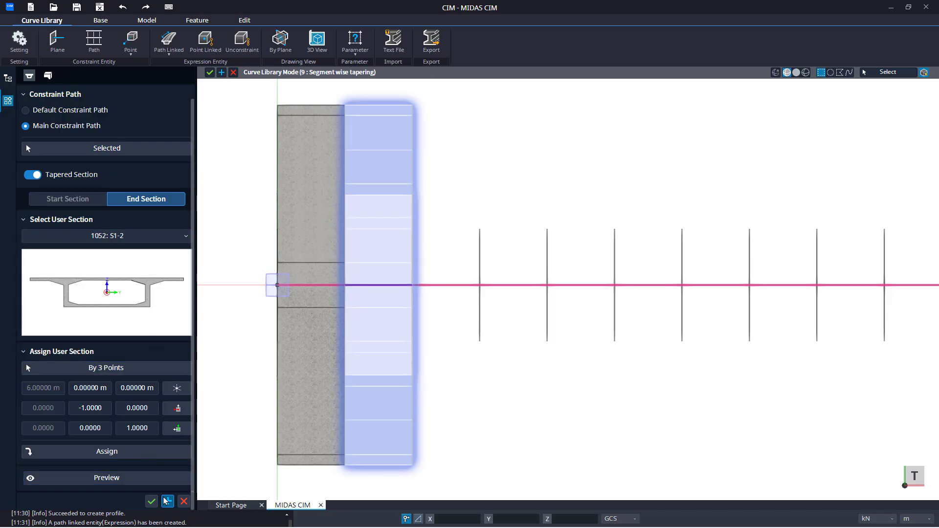
left_click(168, 501)
Step: Select the third path segment, assign S1-2 as start and S1-3 as end section, and create it
left_click(93, 149)
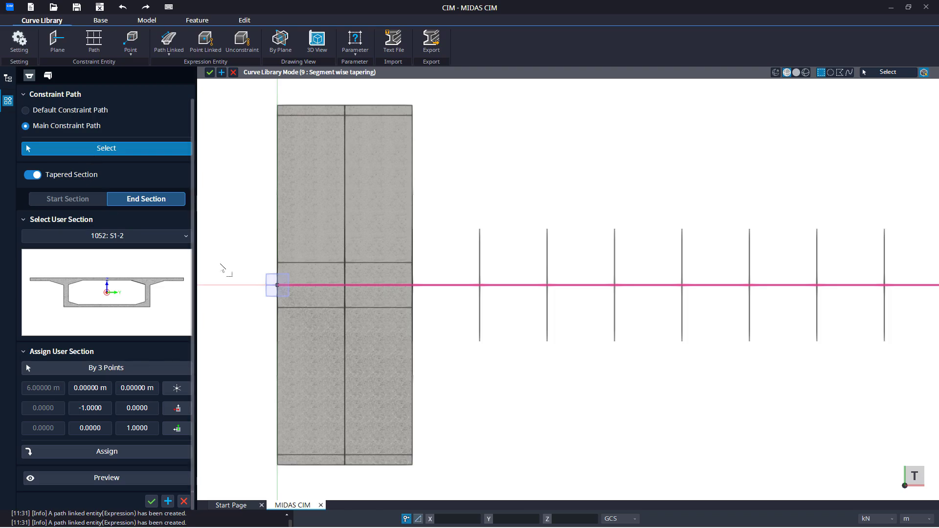
middle_click_drag(504, 303, 415, 277)
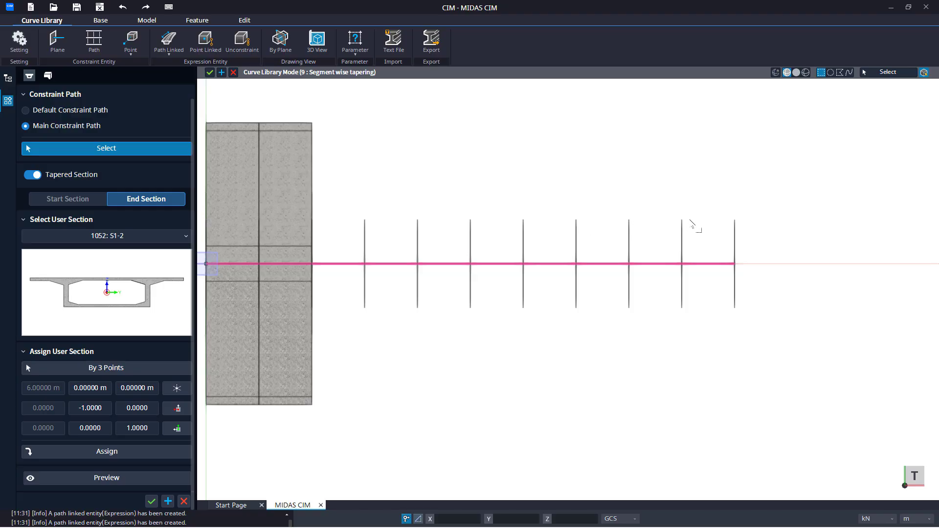
left_click(85, 200)
left_click(109, 289)
left_click(114, 325)
left_click_drag(344, 243, 329, 278)
scroll(121, 439, "down", 3)
left_click(150, 151)
left_click(137, 184)
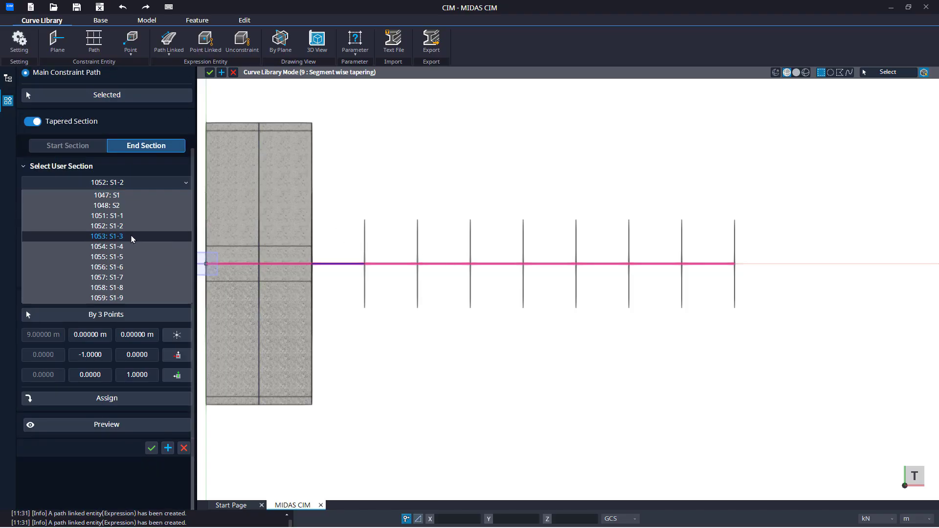
left_click(98, 236)
left_click(118, 399)
left_click(168, 449)
Step: Select the fourth path segment, assign S1-3 as start and S1-4 as end section, and create it
left_click(77, 98)
left_click_drag(398, 243, 383, 277)
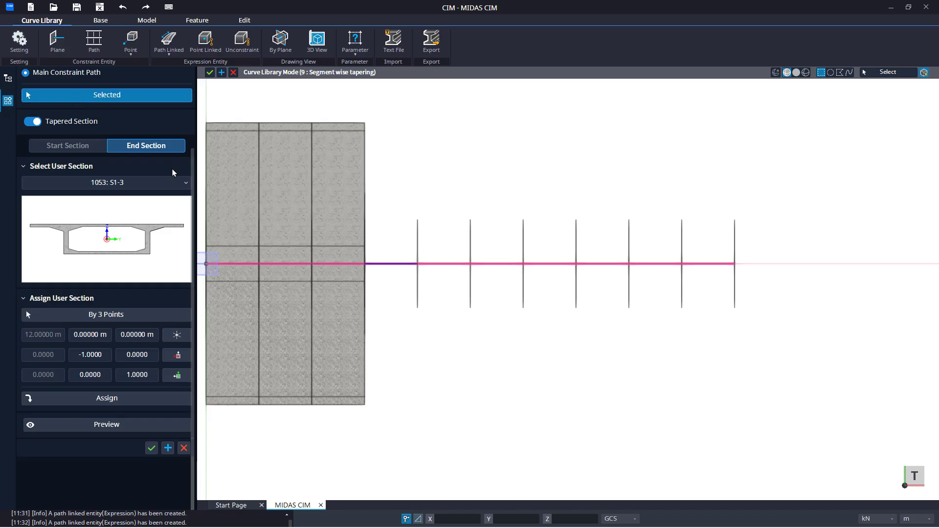
left_click(83, 147)
left_click(115, 240)
left_click(111, 290)
left_click(112, 448)
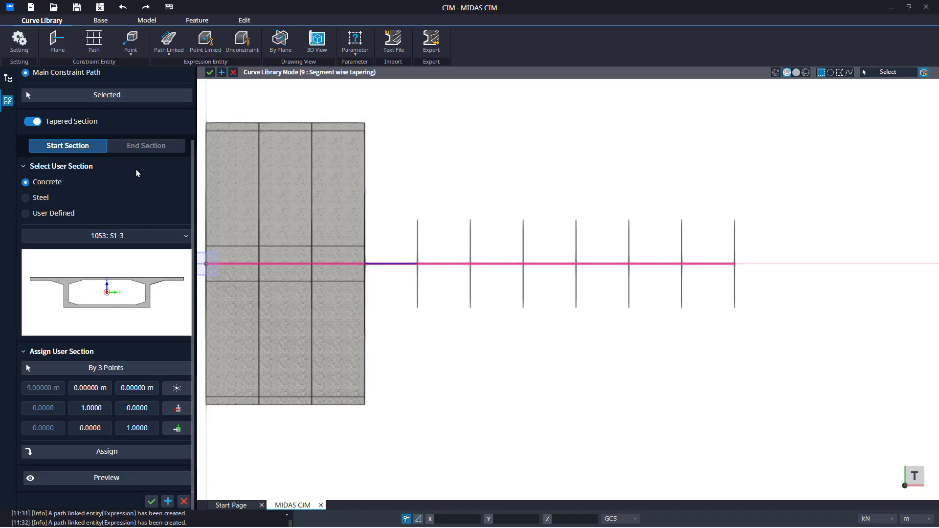
left_click(146, 145)
left_click(137, 183)
left_click(132, 207)
left_click(107, 398)
left_click(136, 428)
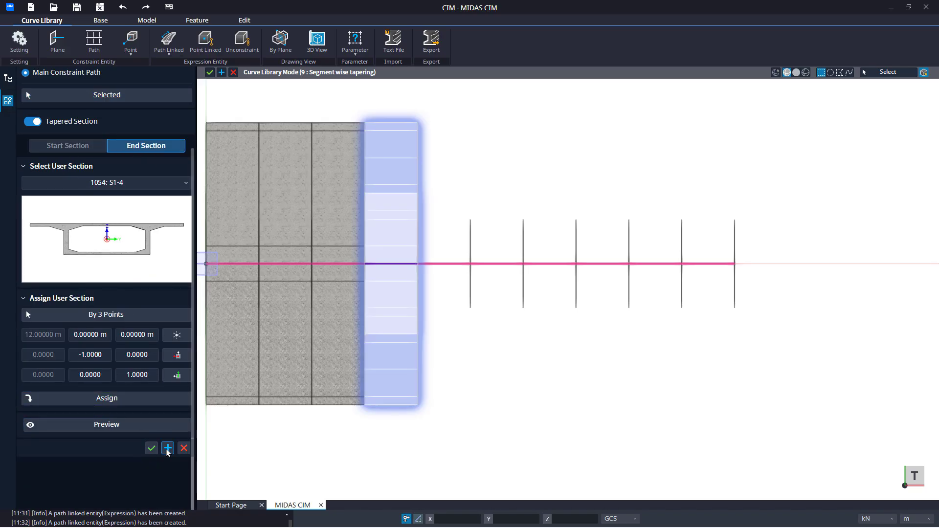
left_click(168, 449)
Step: Select the fifth path segment, assign S1-4 as start and S1-5 as end section, and create it
left_click(90, 100)
left_click_drag(422, 247, 435, 278)
left_click(82, 146)
left_click(118, 237)
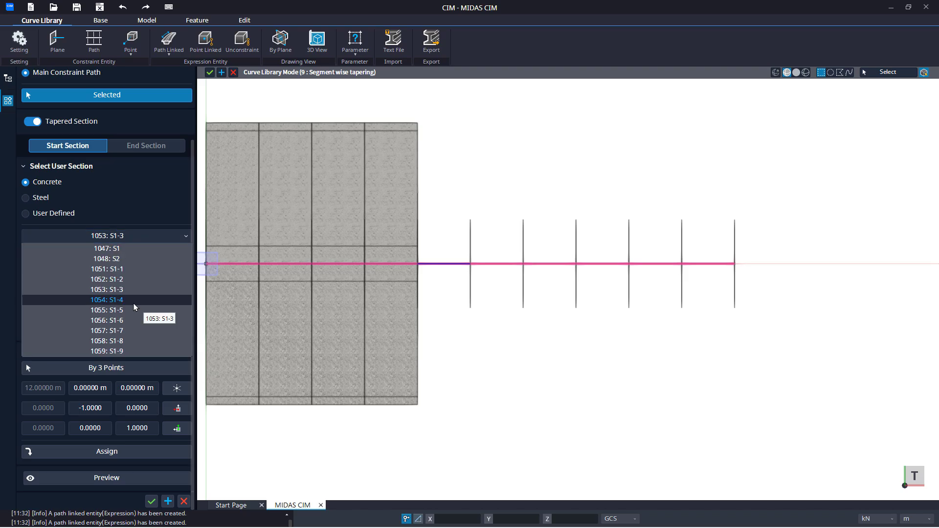
left_click(134, 300)
left_click(136, 450)
left_click(141, 147)
left_click(132, 186)
left_click(135, 257)
left_click(133, 399)
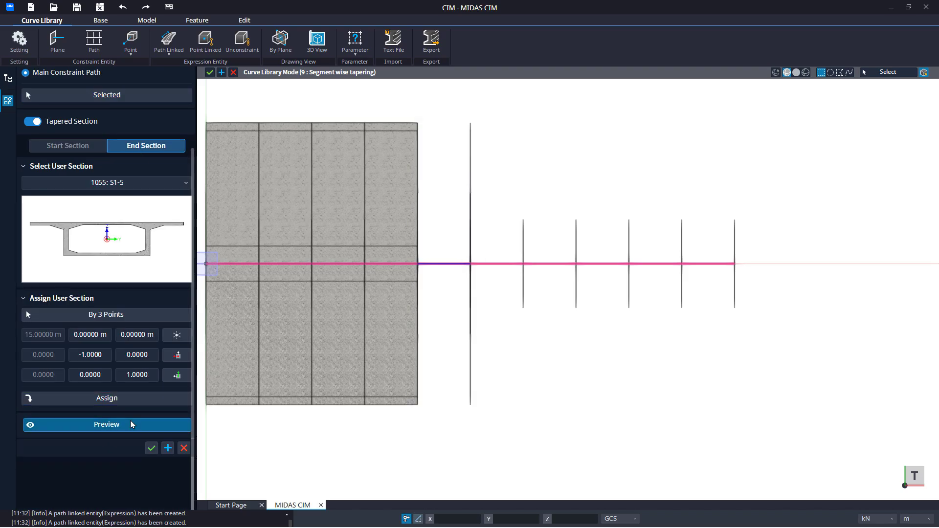
left_click(131, 424)
left_click(168, 448)
Step: Select the sixth path segment, assign S1-5 as start and S1-6 as end section, and create it
left_click(117, 94)
left_click_drag(502, 250, 512, 276)
left_click(70, 149)
left_click(119, 236)
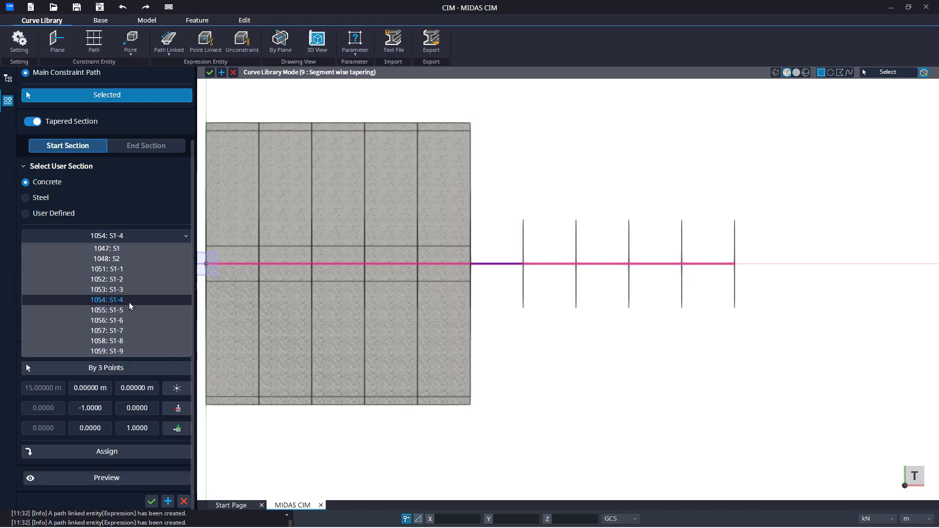
left_click(118, 310)
left_click(132, 451)
left_click(142, 146)
left_click(132, 182)
left_click(126, 267)
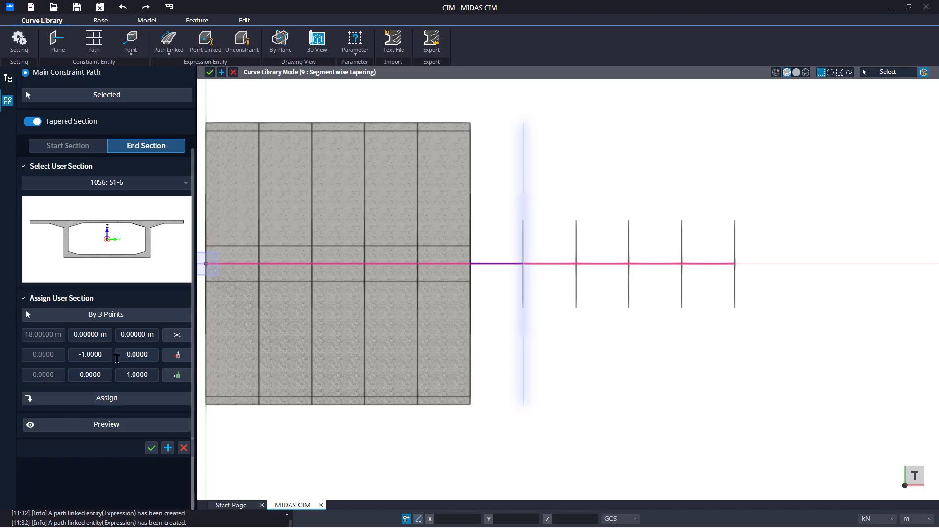
left_click(133, 399)
left_click(131, 424)
left_click(168, 448)
Step: Select the seventh path segment, assign S1-6 as start and S1-7 as end section, and create it
left_click(117, 94)
left_click_drag(558, 251, 565, 275)
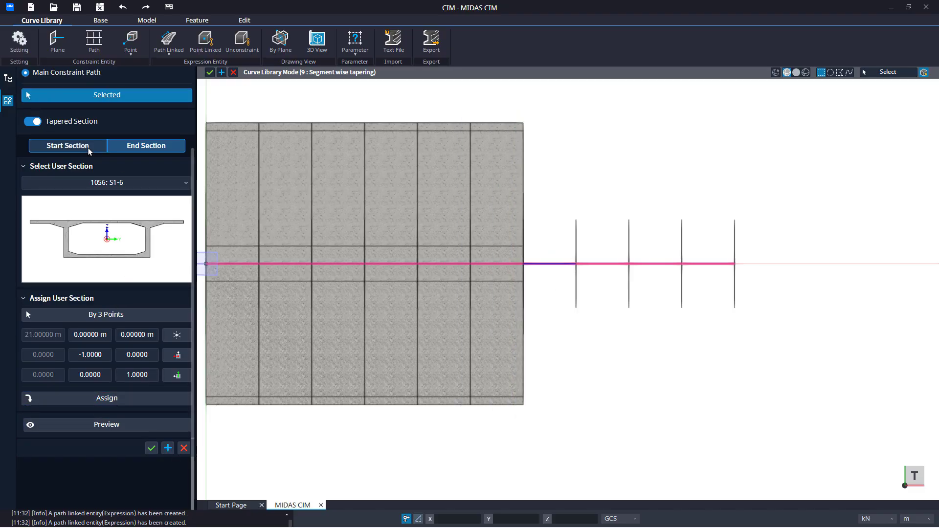
left_click(89, 150)
left_click(115, 236)
left_click(118, 322)
left_click(128, 451)
left_click(146, 146)
left_click(133, 182)
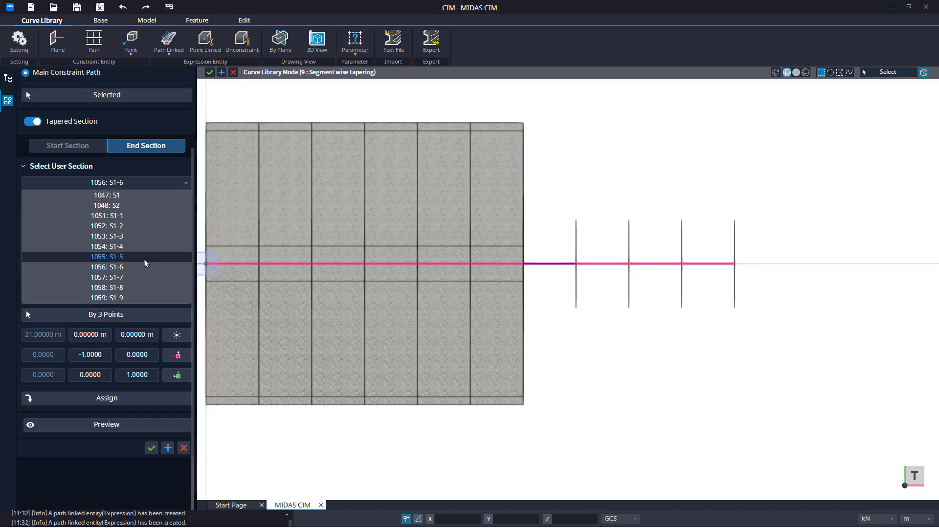
left_click(133, 265)
left_click(133, 398)
left_click(131, 424)
left_click(168, 449)
Step: Select the eighth path segment, assign S1-7 as start and S1-8 as end section, and create it
left_click_drag(591, 250, 600, 275)
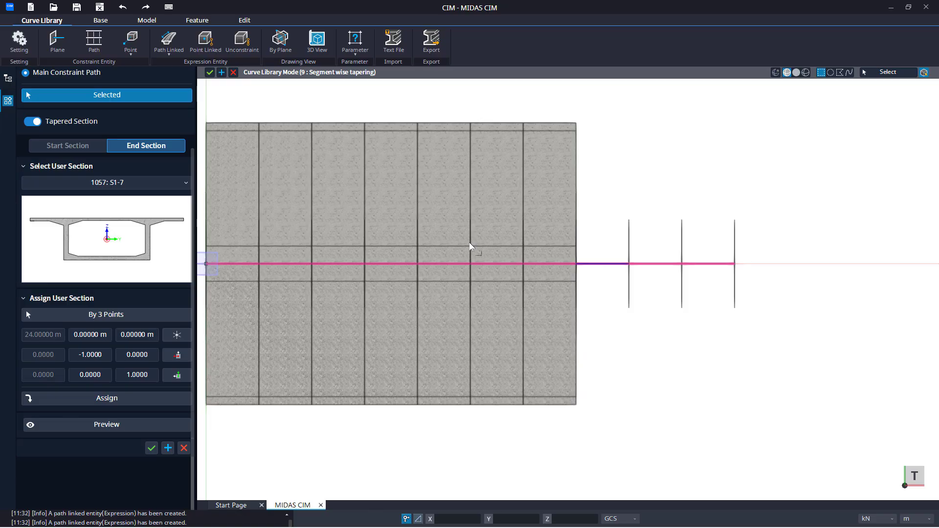
left_click(123, 184)
left_click(128, 285)
left_click(132, 398)
left_click(67, 149)
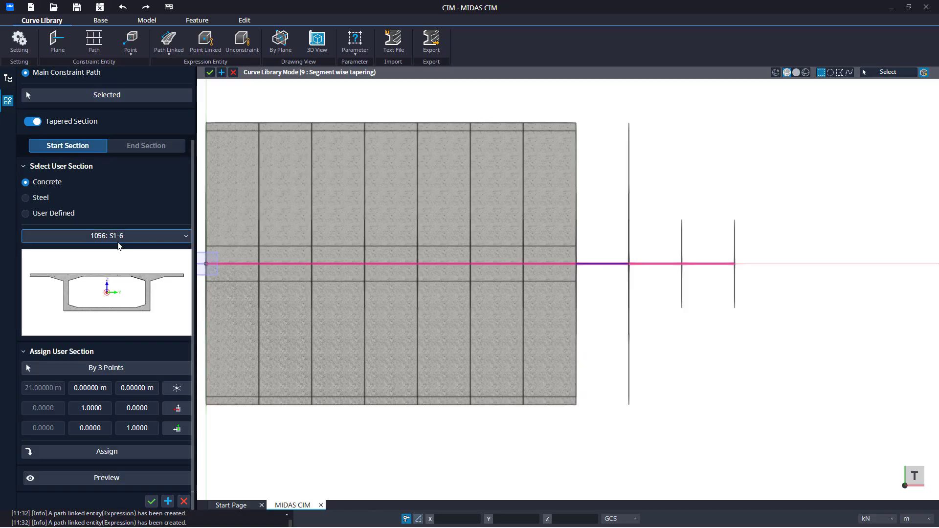
left_click(107, 236)
left_click(119, 367)
left_click(106, 451)
left_click(106, 478)
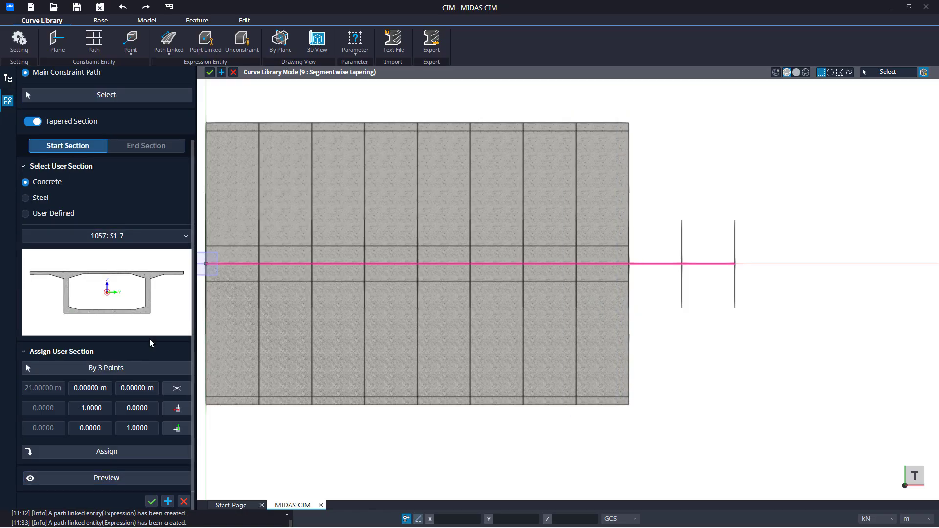
Step: Select the ninth path segment, assign S1-8 as start and S1-9 as end section, and create it
left_click(119, 95)
left_click(656, 264)
left_click(167, 236)
left_click(107, 341)
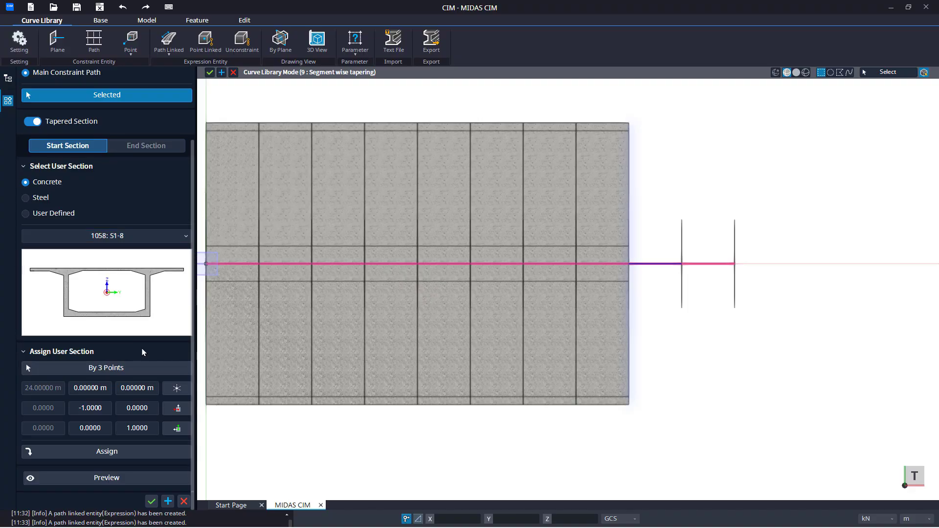
left_click(107, 451)
left_click(146, 145)
left_click(146, 183)
left_click(106, 298)
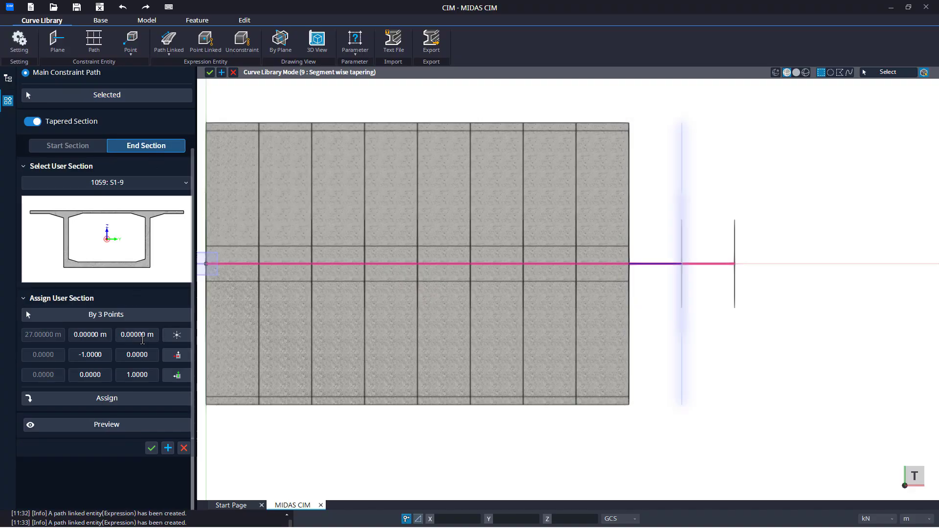
left_click(106, 398)
left_click(107, 424)
left_click(84, 100)
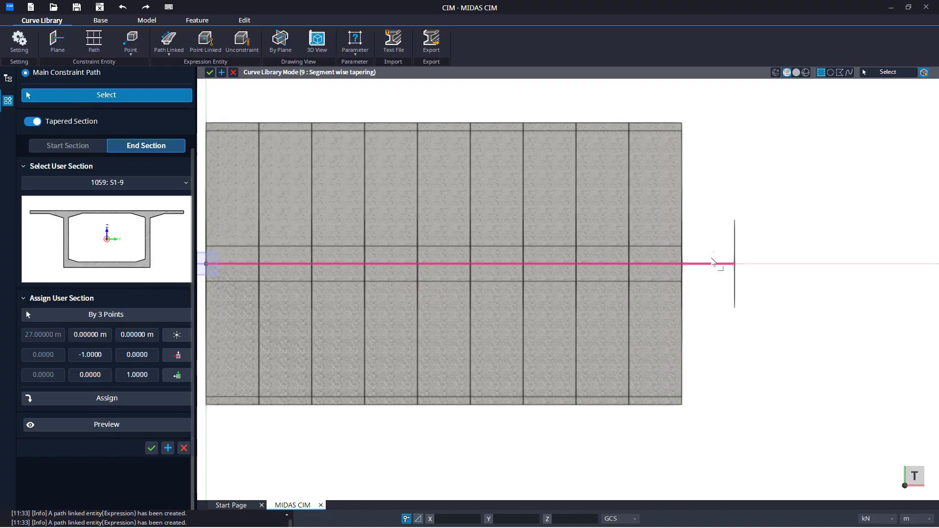
Step: Select the last path segment, assign S1-9 as start and S2 as end section, create it and finish the command
left_click(713, 264)
left_click(91, 147)
left_click(88, 236)
left_click(98, 351)
left_click(146, 146)
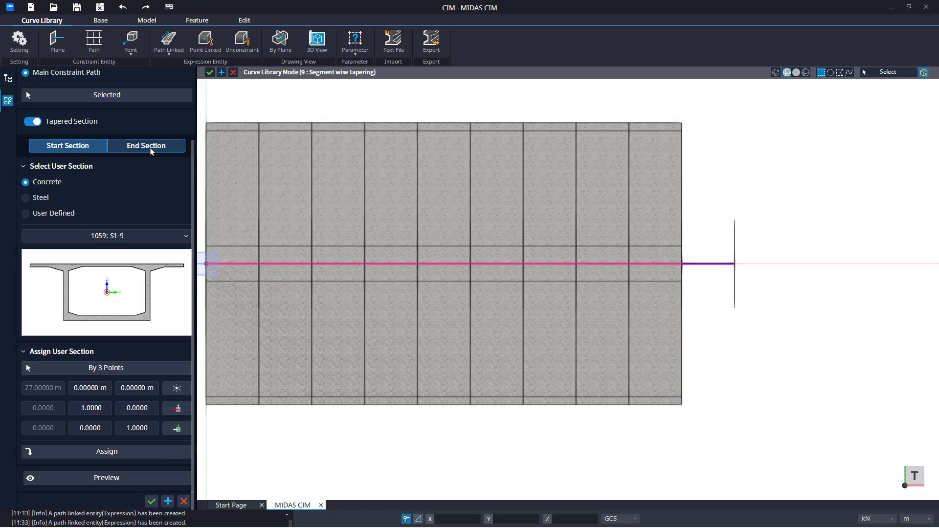
left_click(117, 183)
left_click(114, 194)
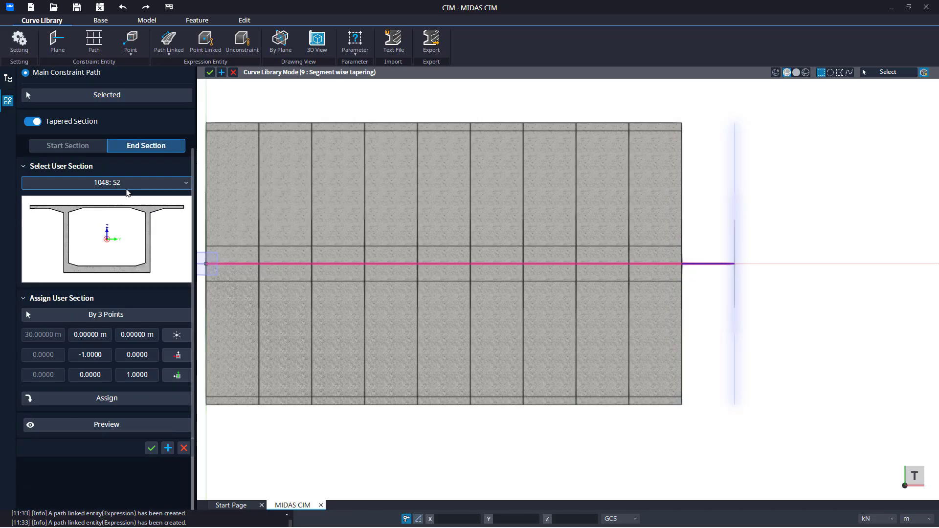
left_click(139, 398)
left_click(132, 430)
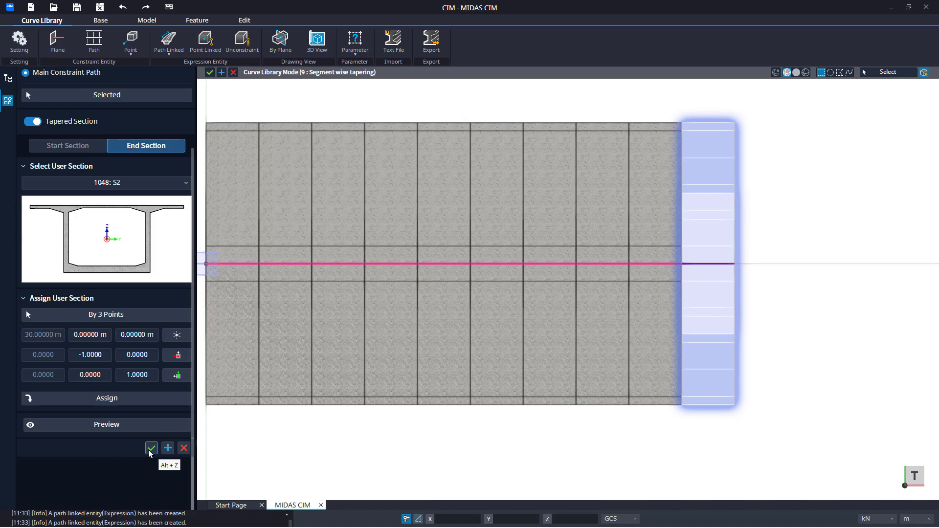
left_click(151, 452)
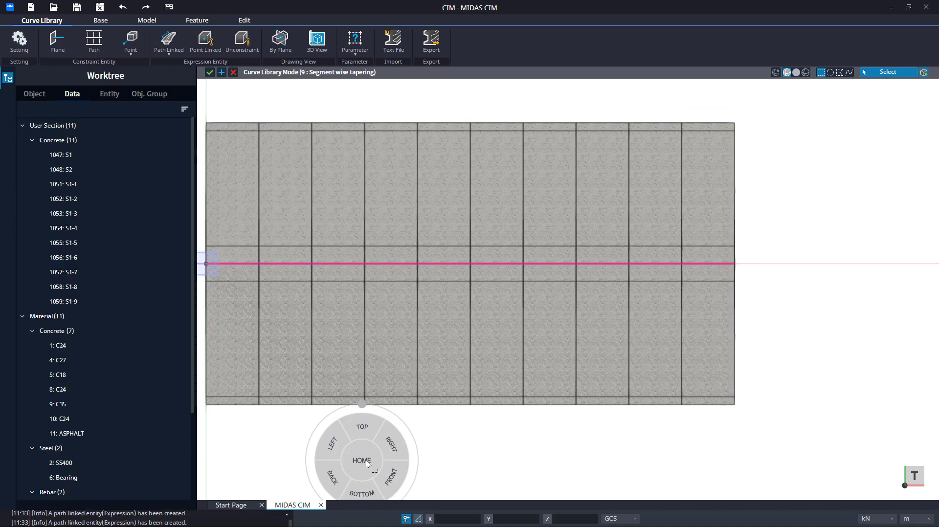
Step: Start a Variation Group and select all ten girder segments as its targets
left_click(391, 476)
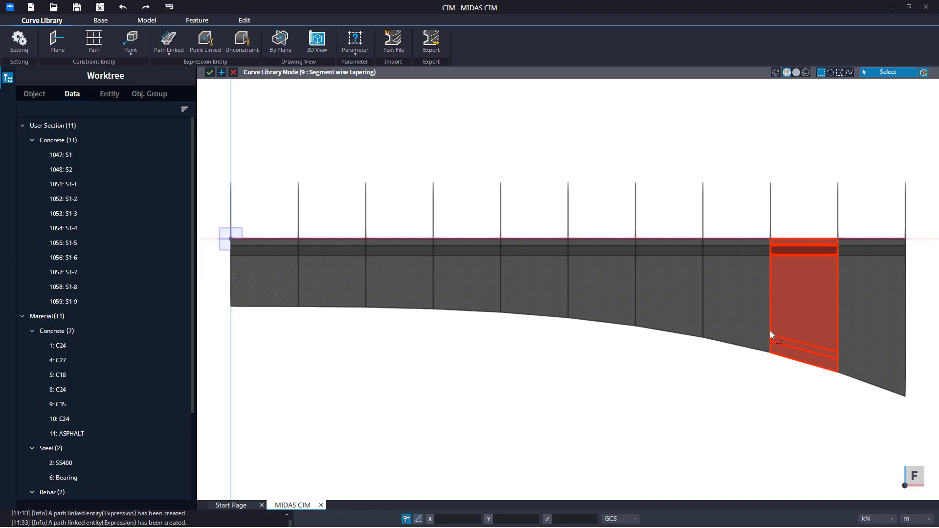
scroll(680, 345, "down", 2)
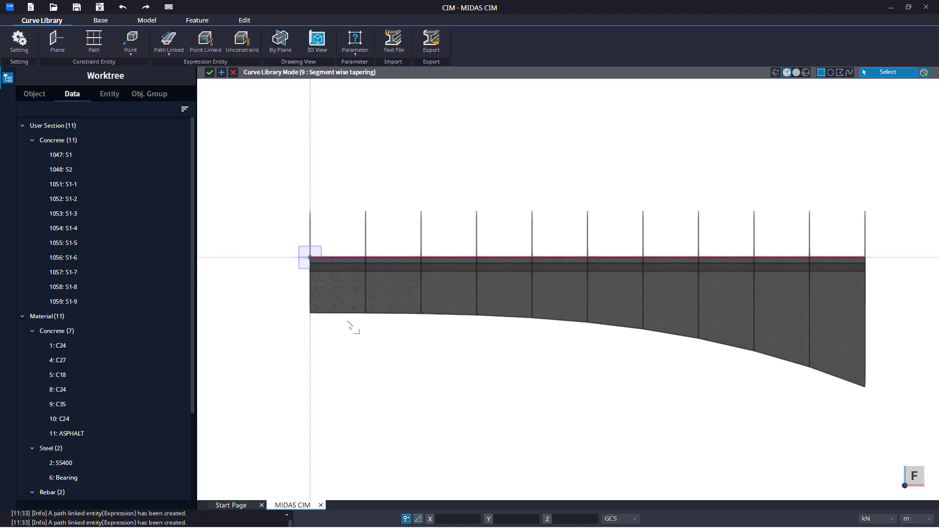
middle_click_drag(349, 313, 389, 393)
right_click(389, 392)
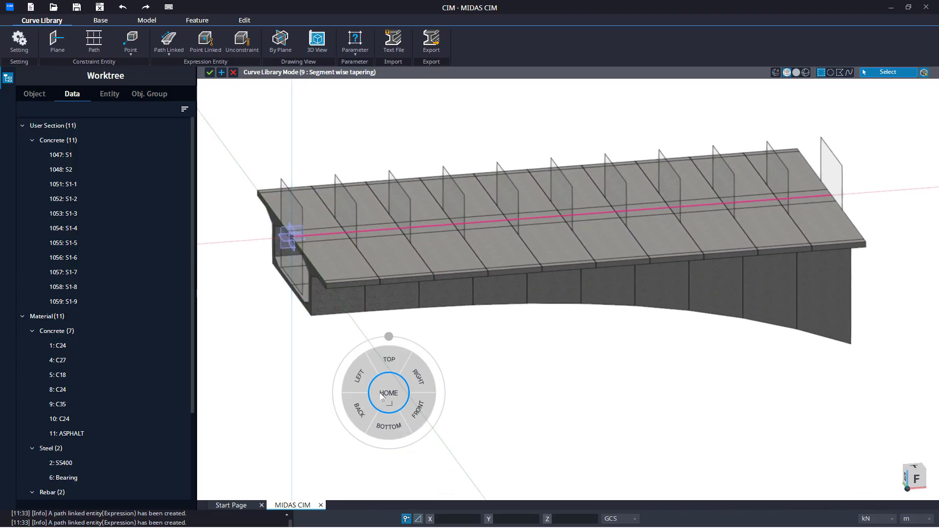
left_click(383, 395)
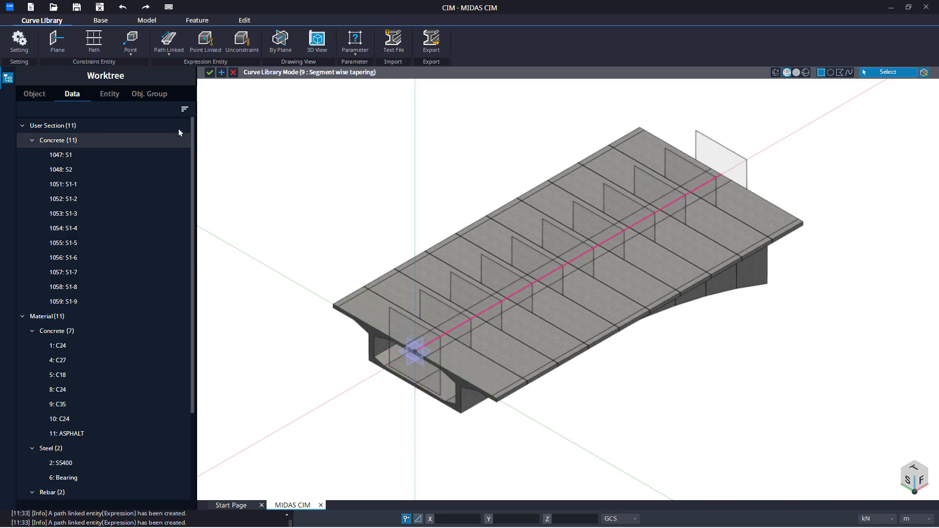
left_click(167, 57)
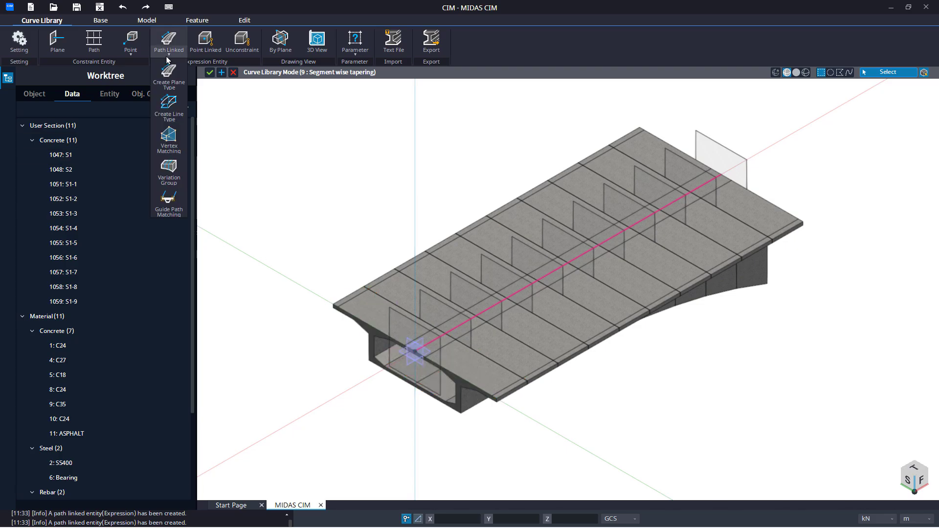
left_click(175, 182)
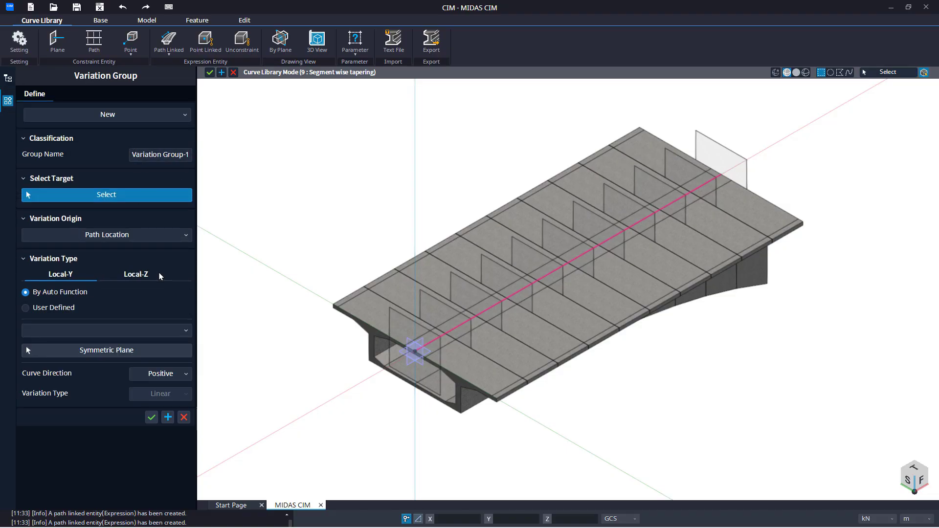
scroll(345, 269, "down", 2)
left_click_drag(720, 138, 303, 424)
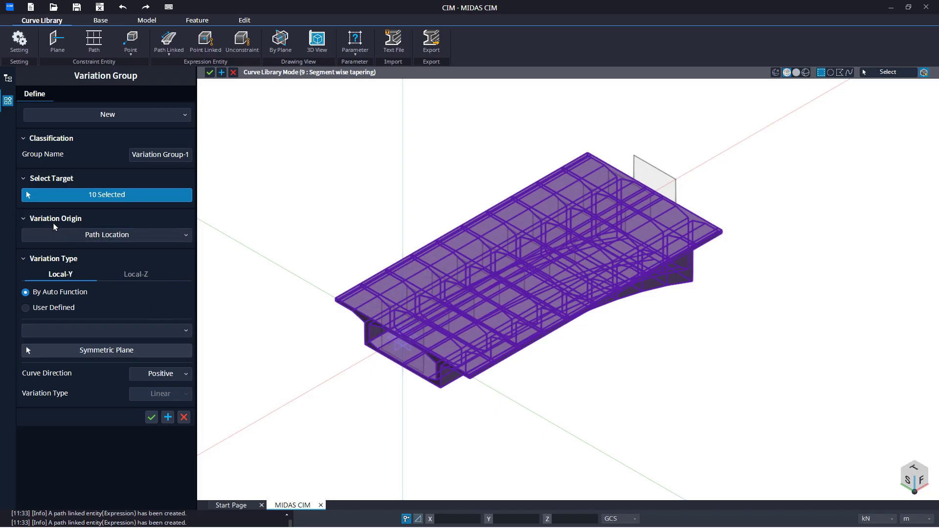
Step: For Local-Y, switch to user-defined variation and pick the start section plane as the symmetric plane
left_click(57, 310)
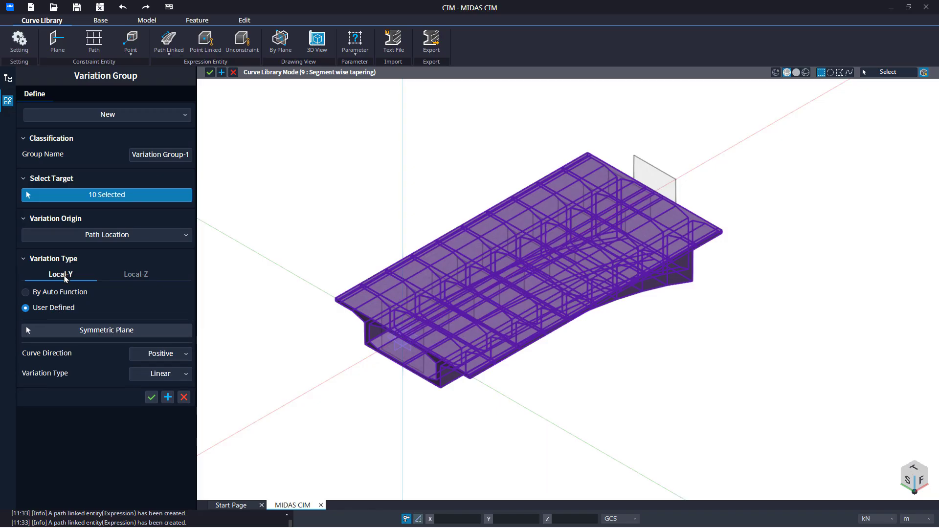
left_click(69, 331)
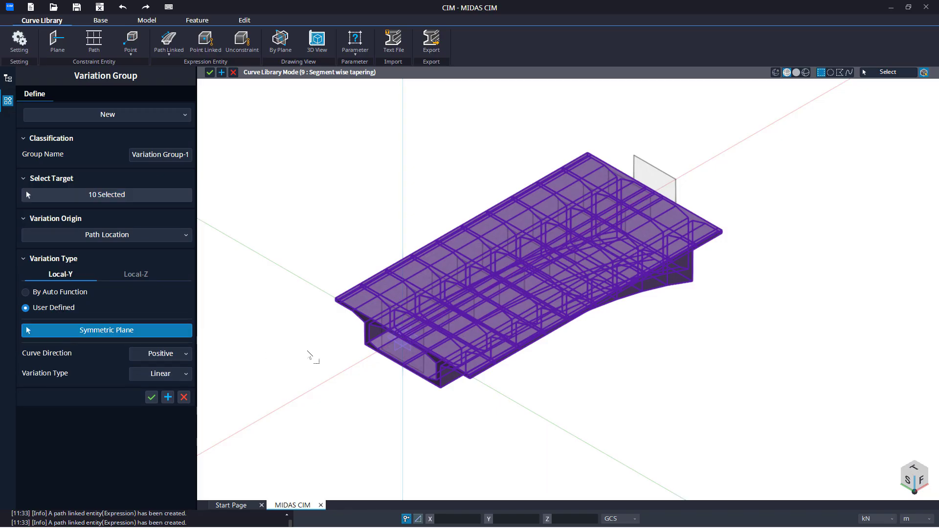
middle_click_drag(244, 348, 130, 316)
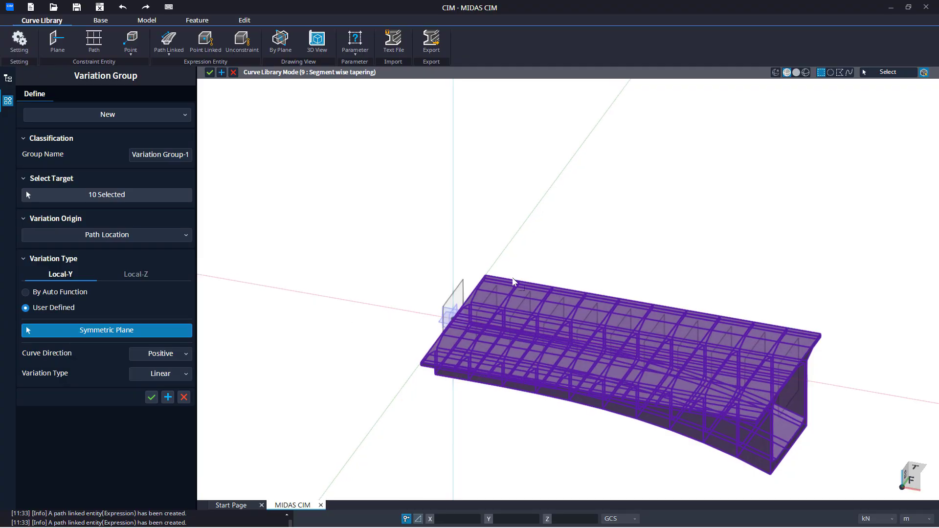
scroll(513, 278, "up", 1)
scroll(431, 283, "up", 2)
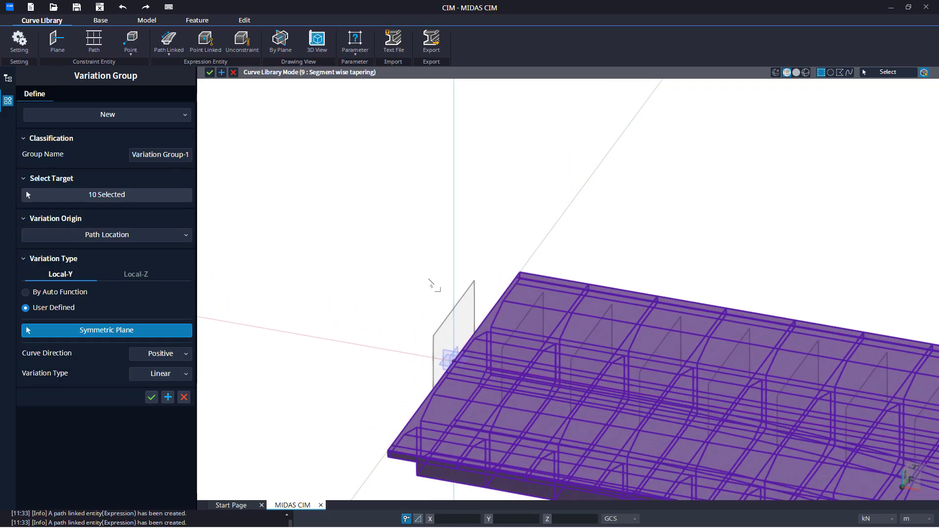
left_click(435, 336)
Step: For Local-Z, switch to user-defined variation, pick the same symmetric plane, and set the variation type to Cubic
left_click(139, 275)
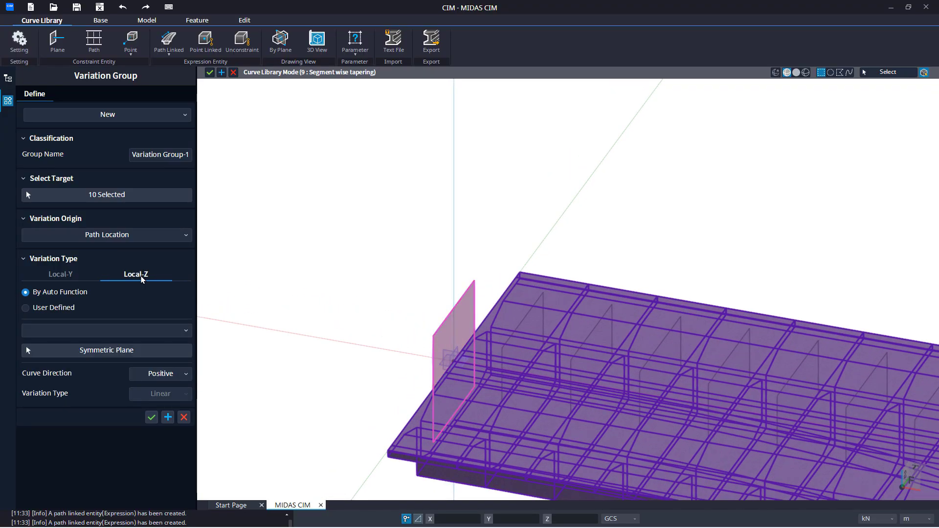
left_click(26, 308)
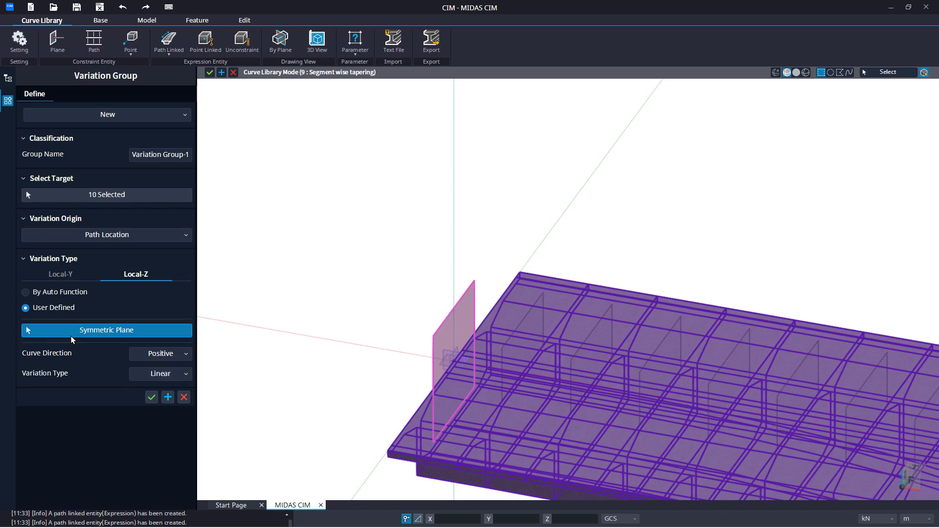
left_click(465, 299)
left_click(161, 354)
left_click(105, 358)
left_click(138, 379)
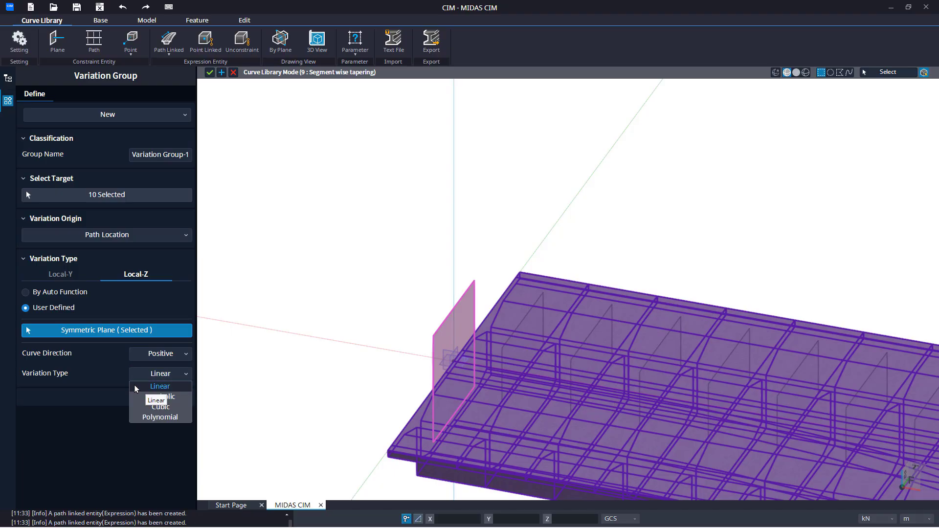
left_click(139, 413)
Step: Apply the variation group Variation Group-1 to the segments
right_click(267, 329)
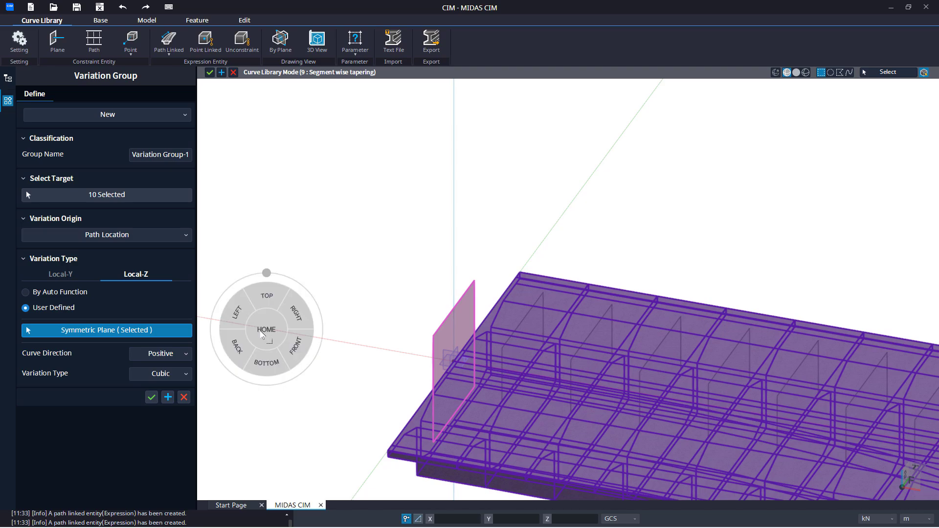
left_click(285, 352)
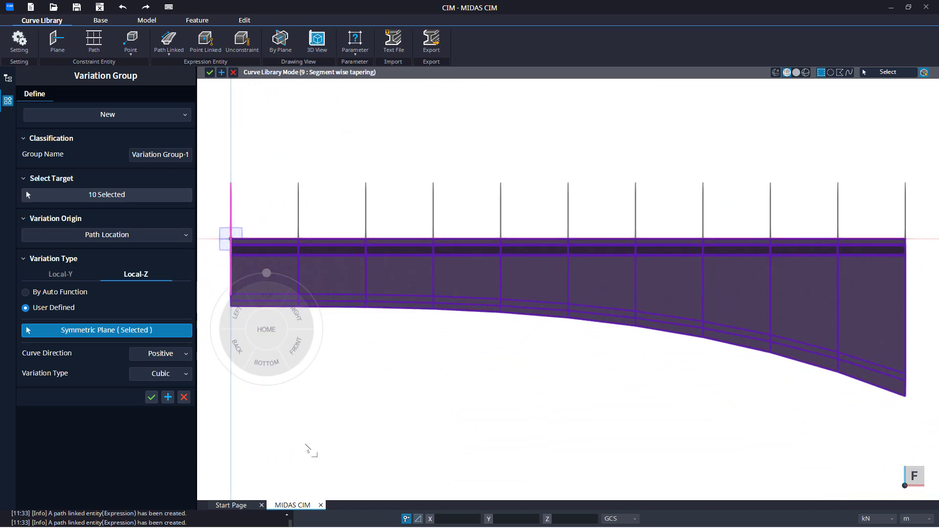
left_click(166, 400)
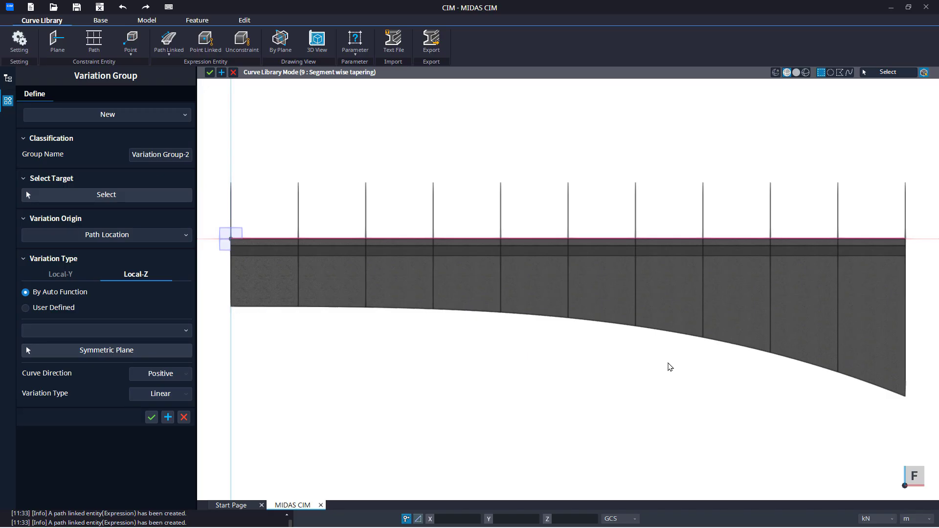
Step: Close the Variation Group command and return to the home view
middle_click_drag(648, 336, 785, 396)
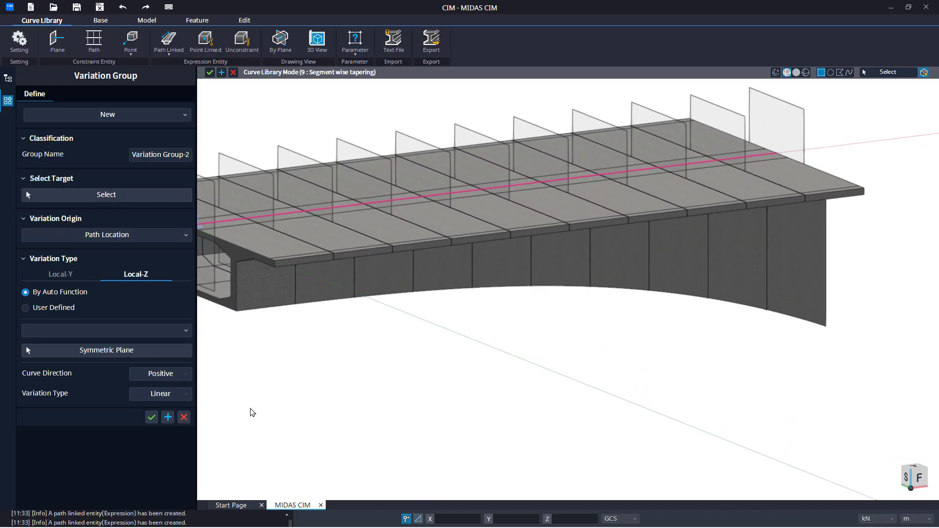
left_click(183, 417)
right_click(302, 366)
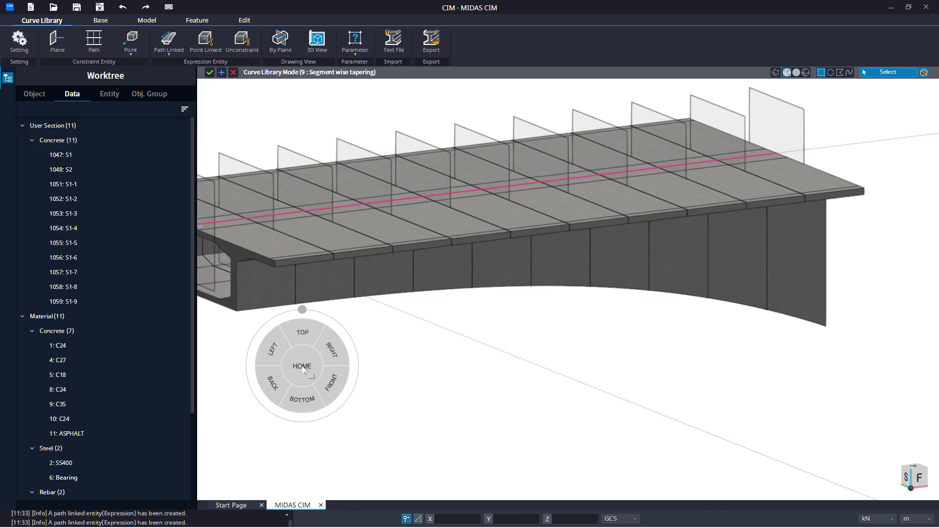
left_click(302, 367)
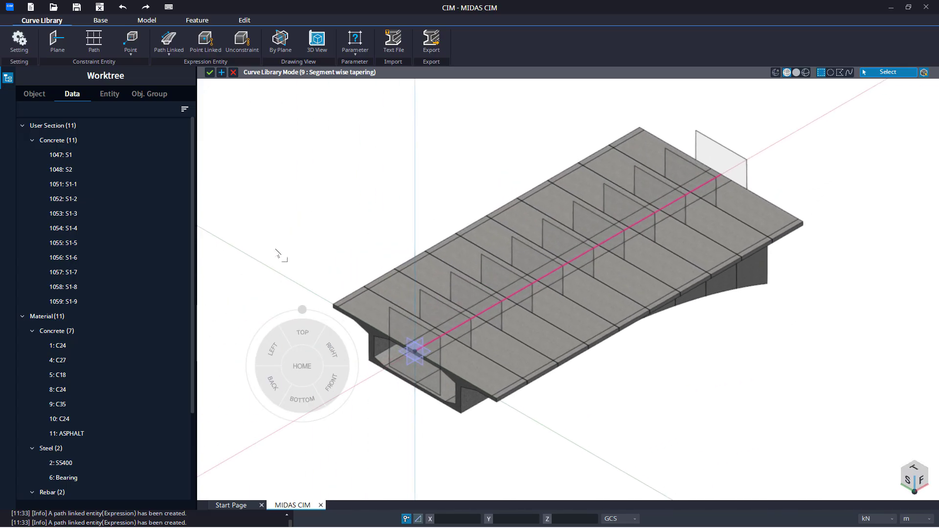